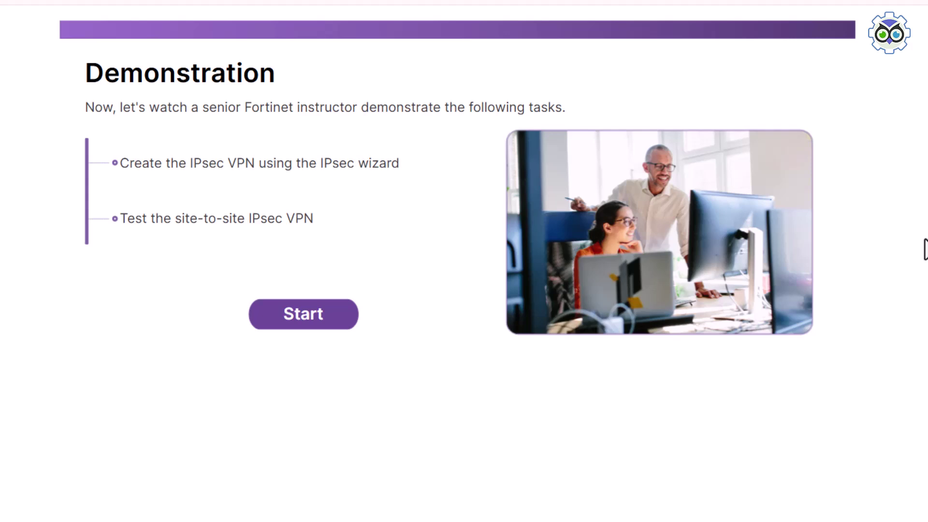
- Start the demonstration and log in to the Local FortiGate as admin
click(305, 318)
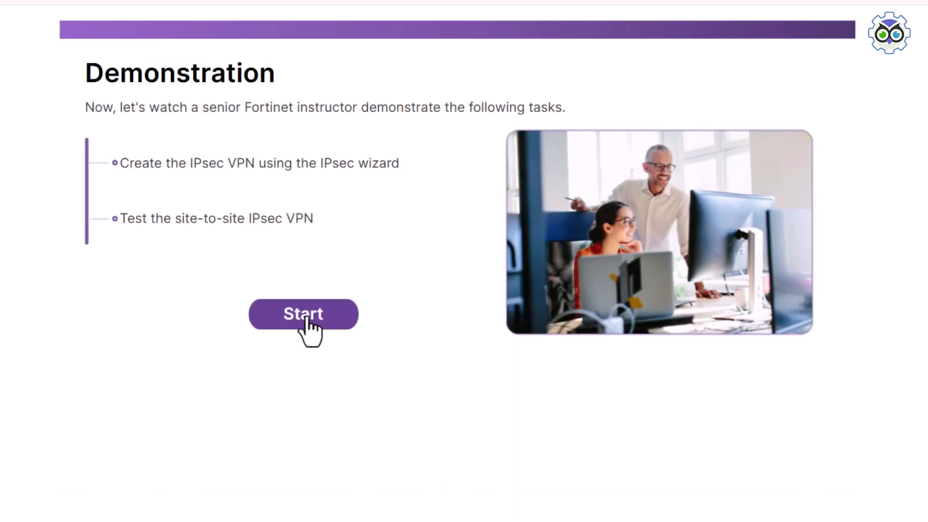
click(306, 318)
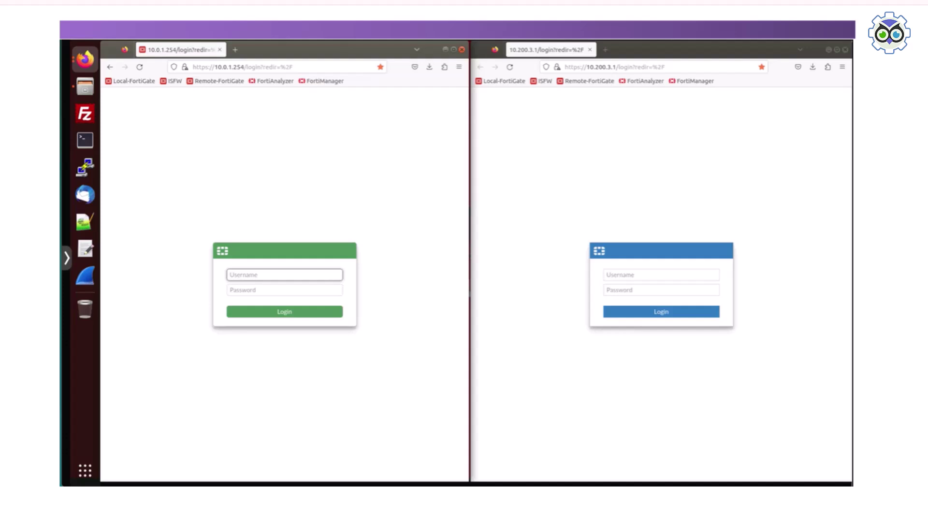
key(Tab)
key(Return)
- Log in to the Remote FortiGate as admin and expand the Local unit's VPN menu
click(661, 275)
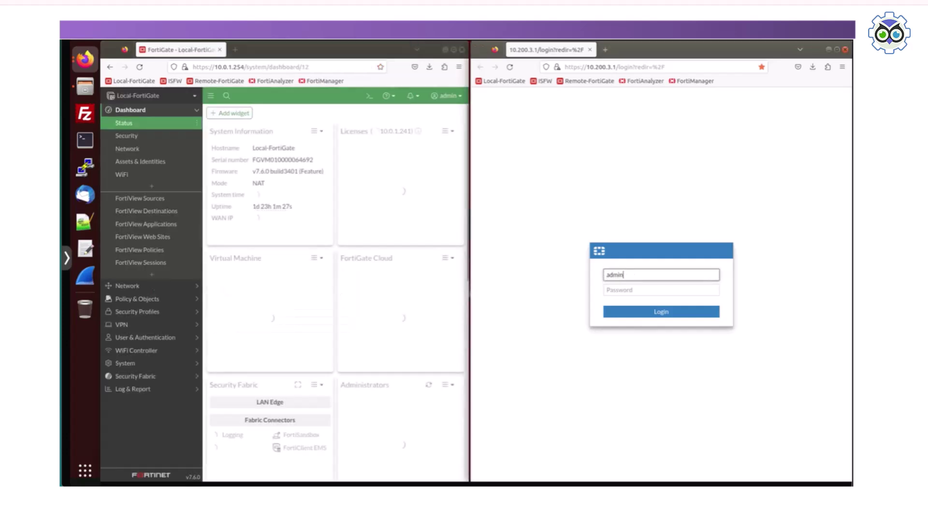
key(Tab)
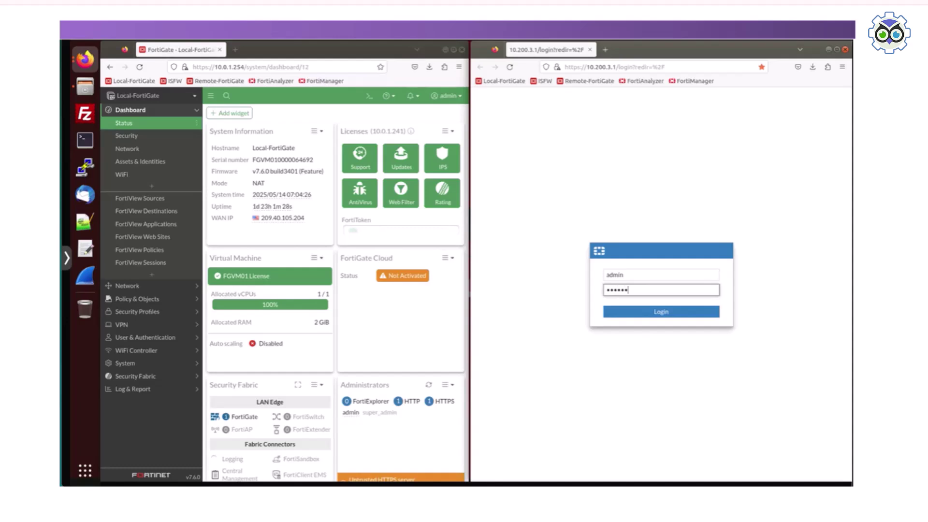
key(Return)
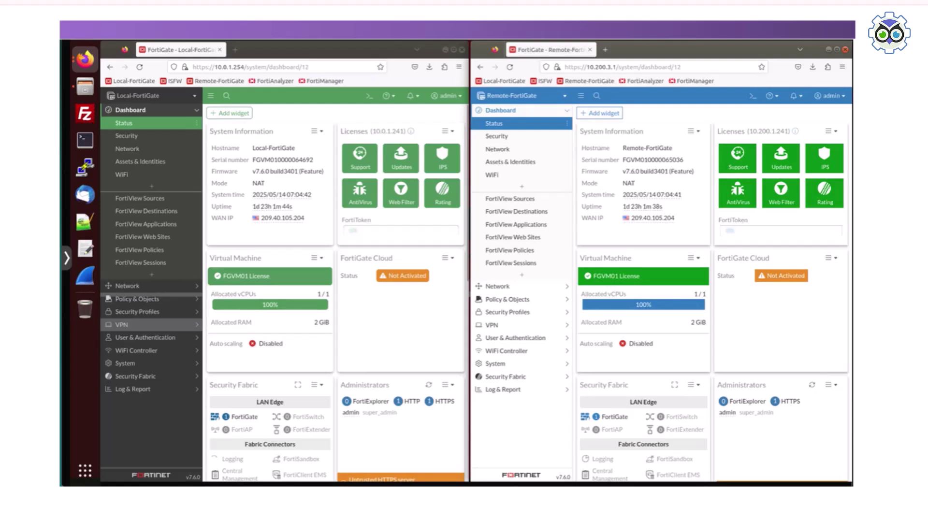
click(122, 325)
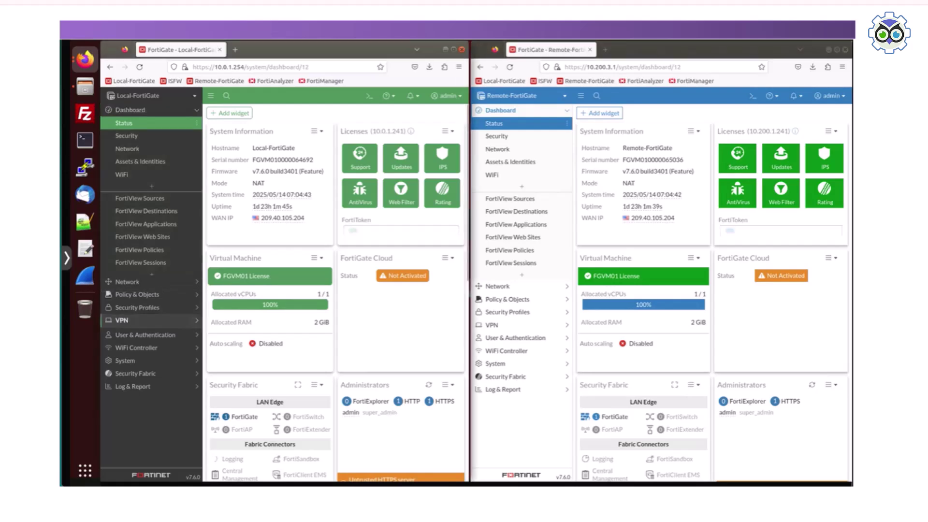
- In the Local VPN Wizard, name the tunnel HQ-To-Branch with the Site to Site template
click(132, 208)
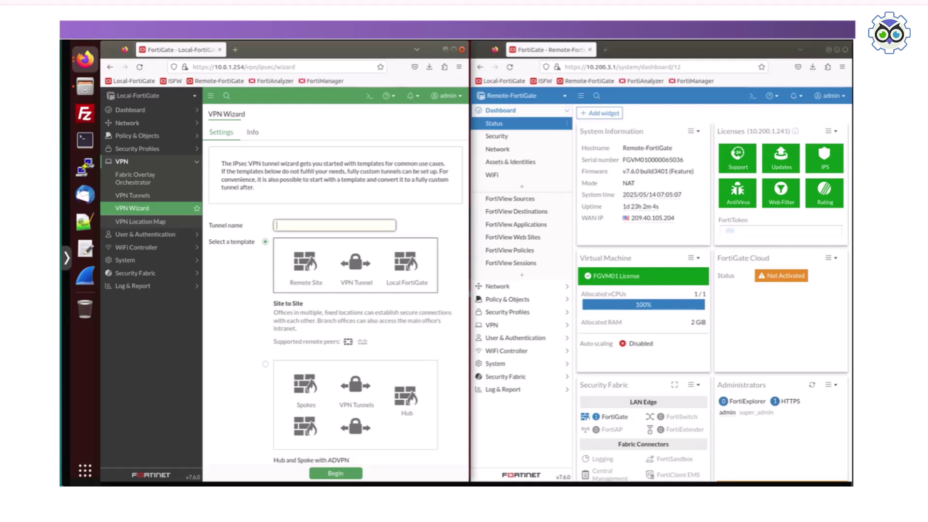
text(HQ-To-Branch)
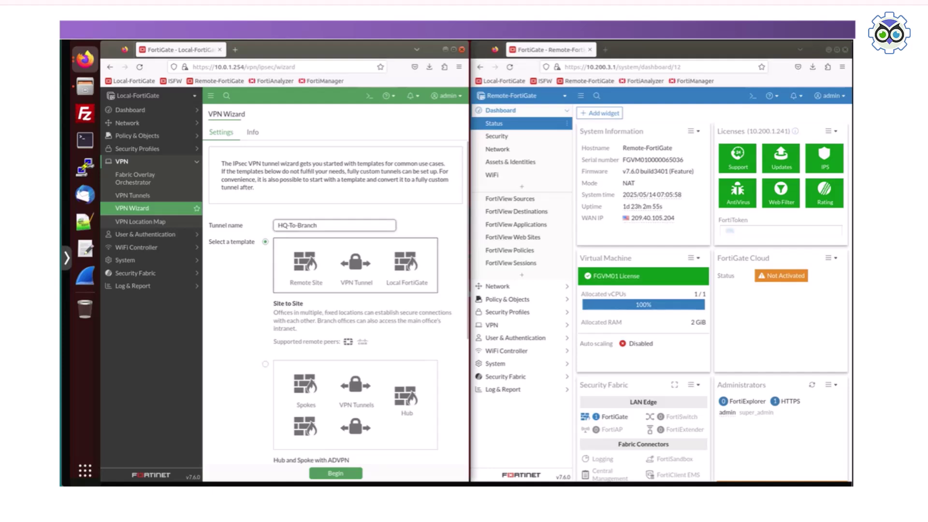
scroll(335, 309, down, 3)
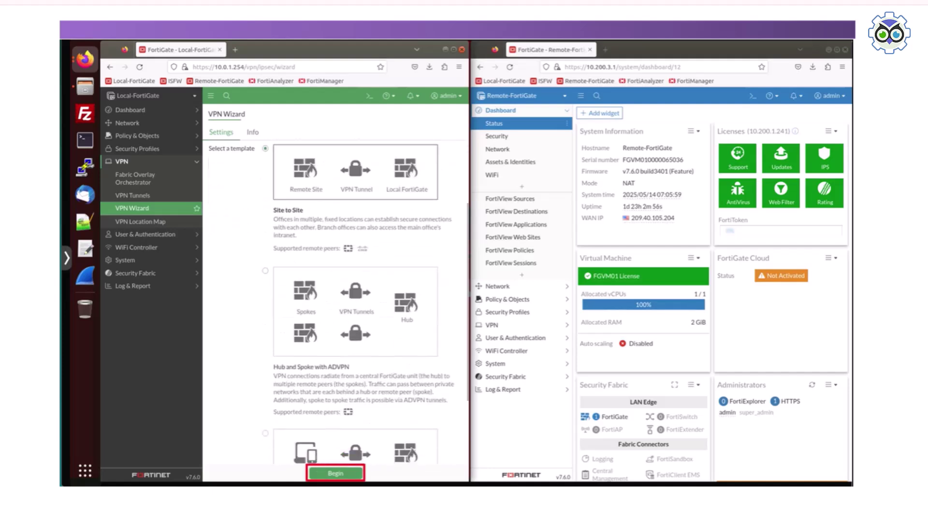
- Set remote IP 10.200.3.1 and remote subnet 10.0.2.0/24, then advance to tunnel settings
click(336, 473)
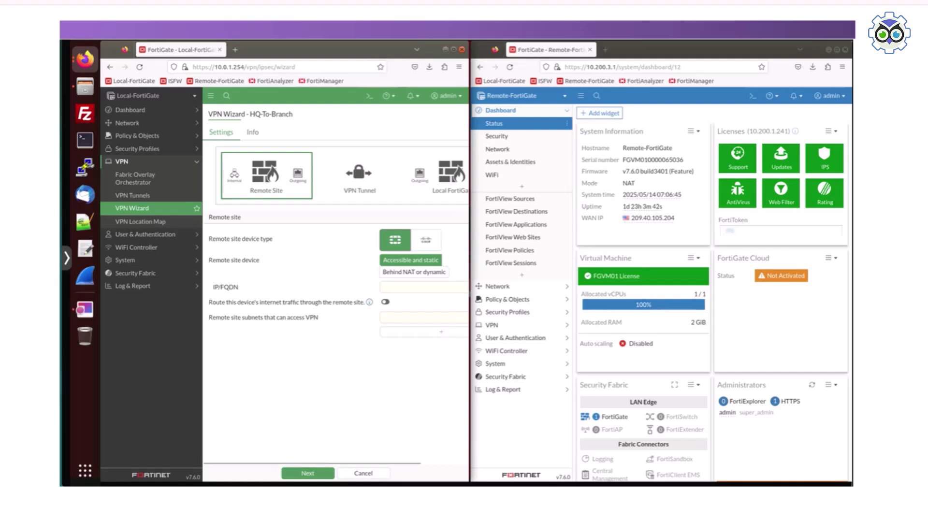
click(383, 287)
text(10.200.3)
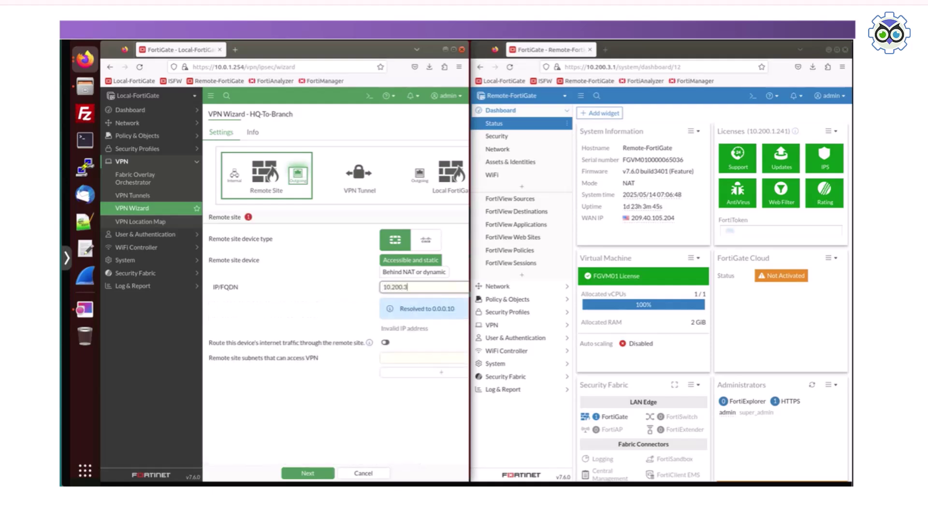
text(.1)
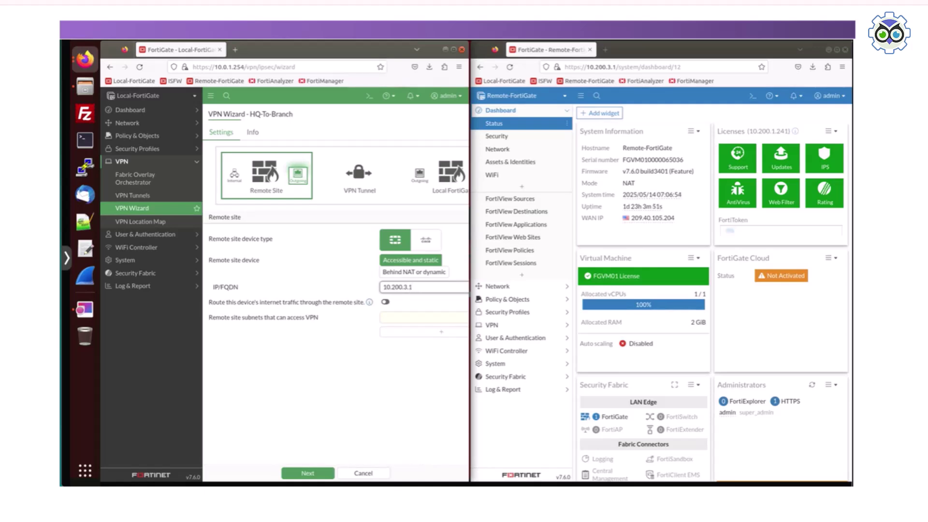
text(10)
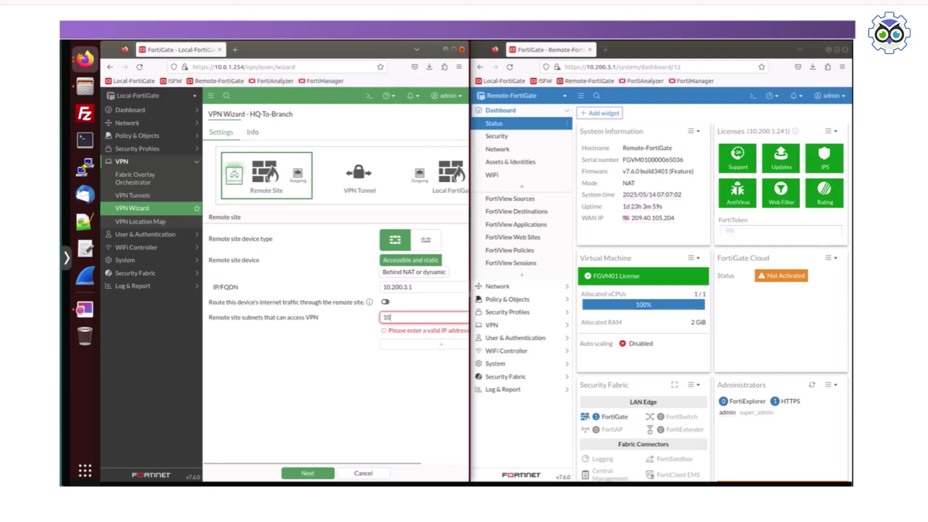
text(.0.2.0/24)
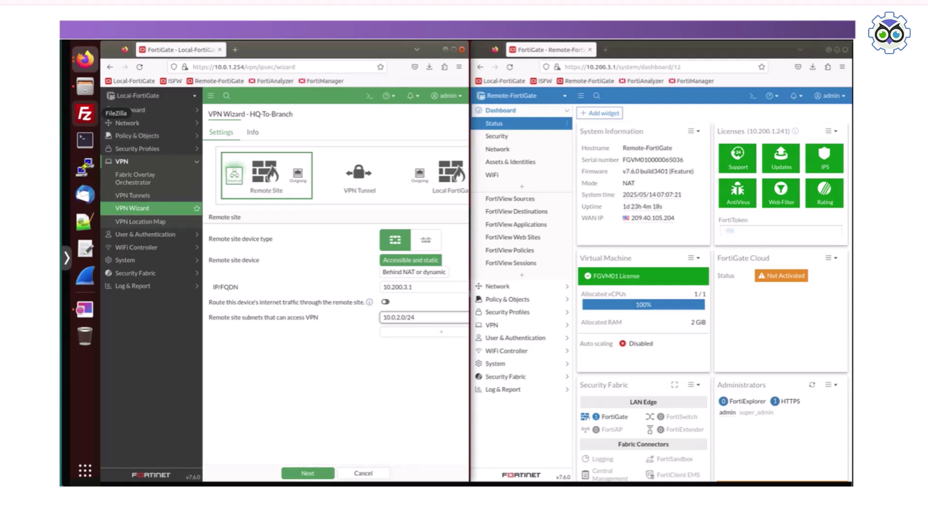
click(308, 473)
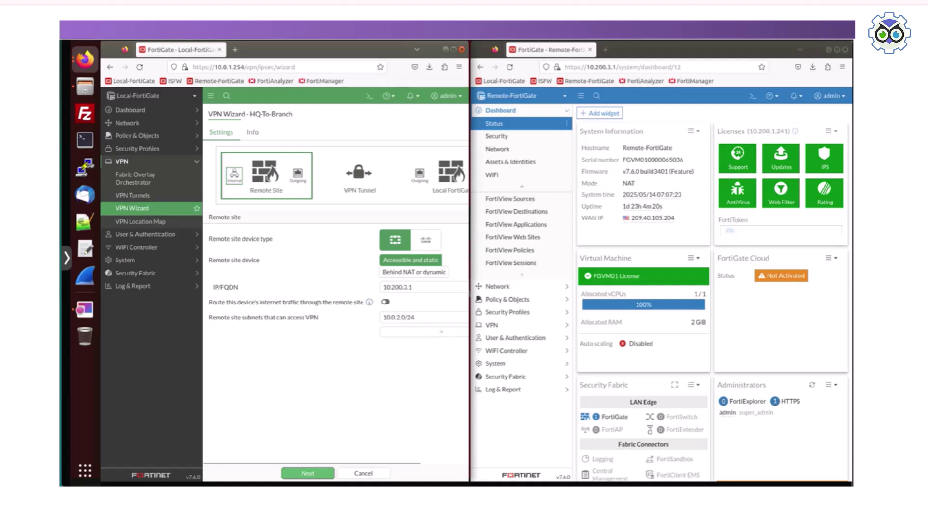
click(308, 473)
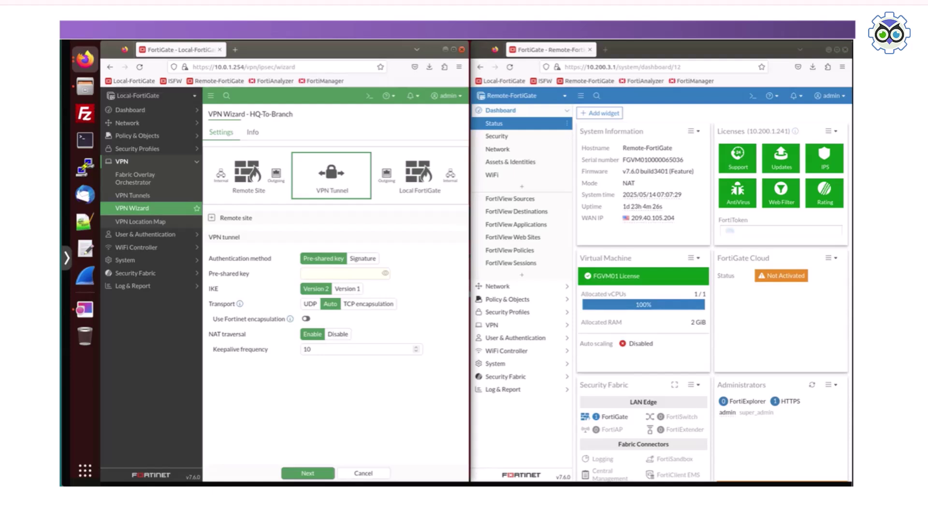
- Enter the HQ-To-Branch tunnel's pre-shared key
click(342, 273)
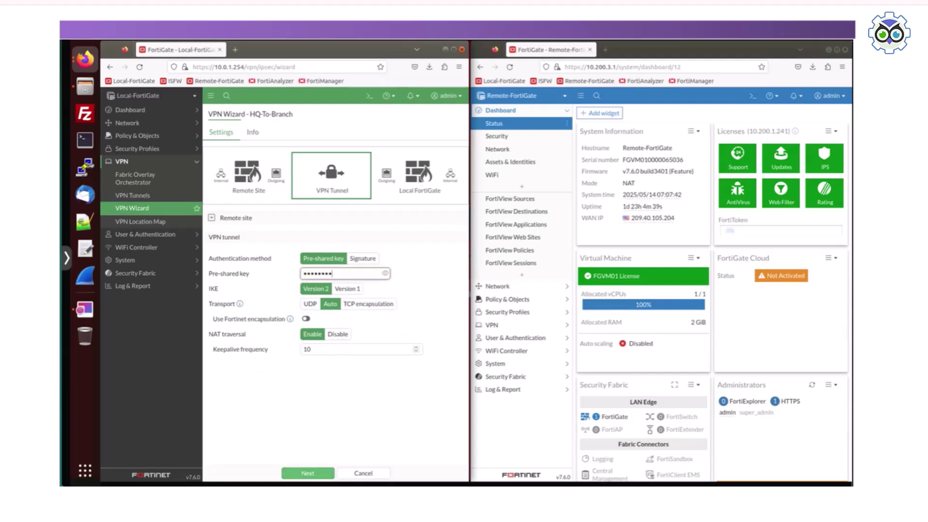
click(308, 473)
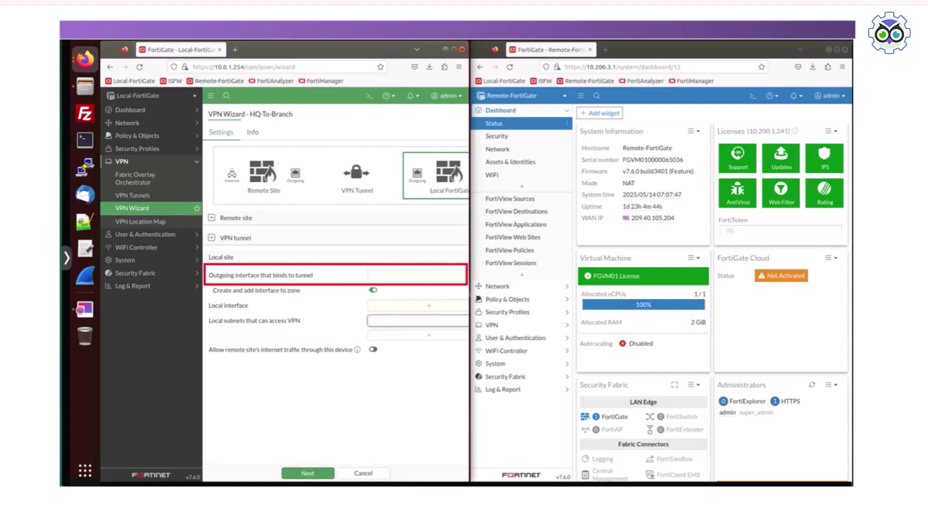
- Set outgoing interface port1 and local interface port3, then continue to the Review
click(422, 275)
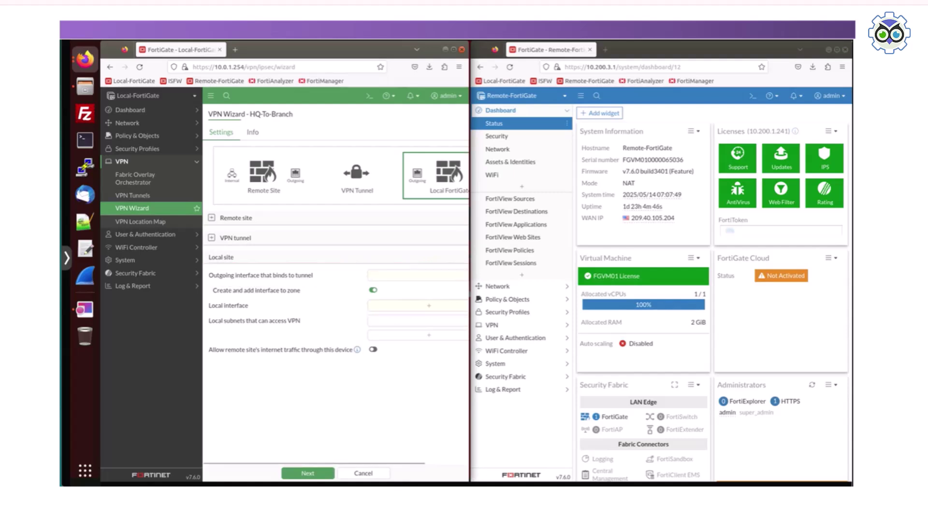
mouse_move(365, 319)
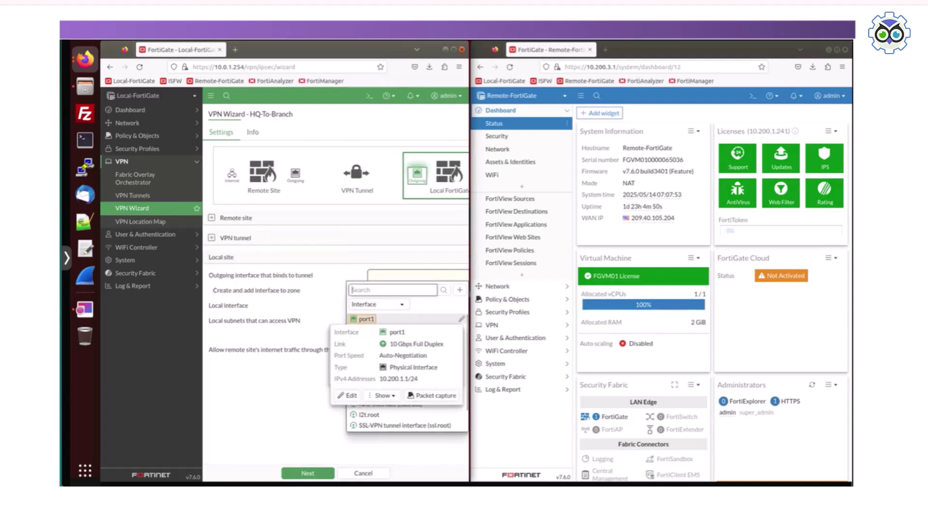
click(365, 319)
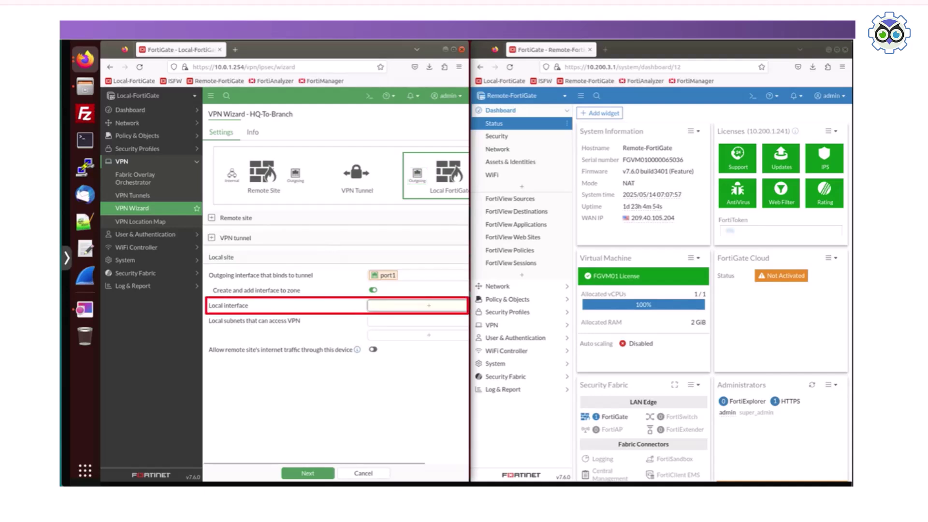
click(417, 306)
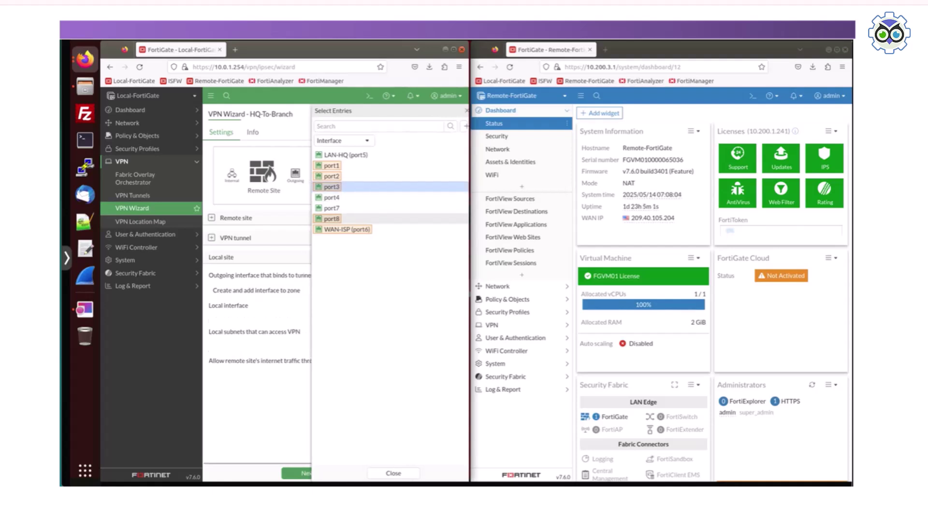
click(332, 187)
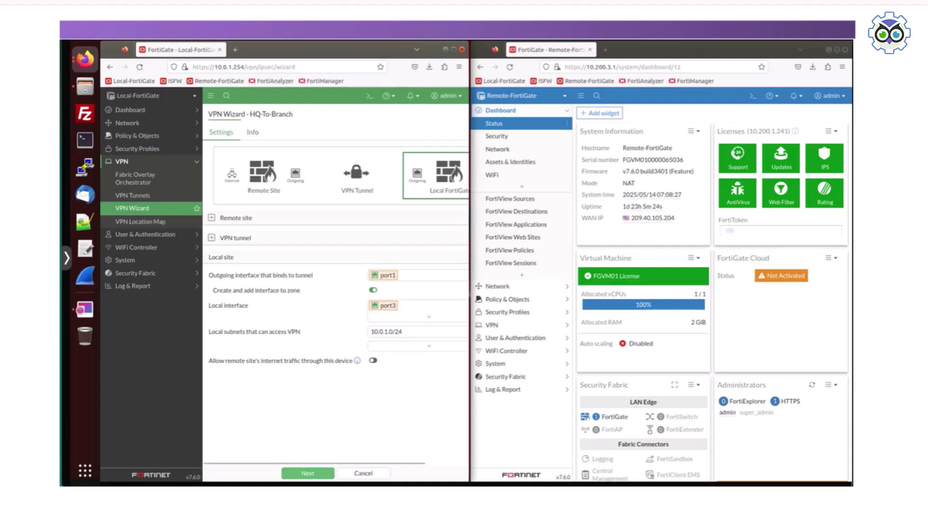
click(307, 473)
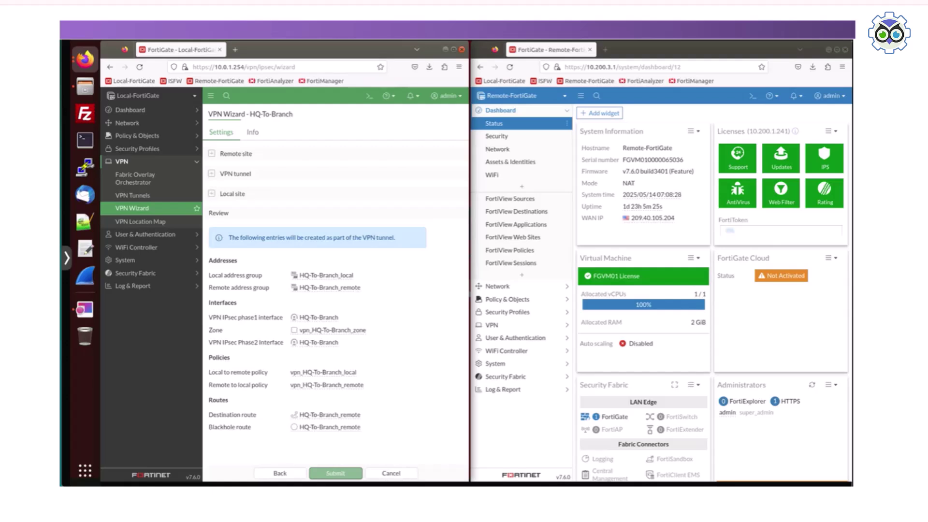
- Submit the wizard to create the HQ-To-Branch tunnel
click(335, 473)
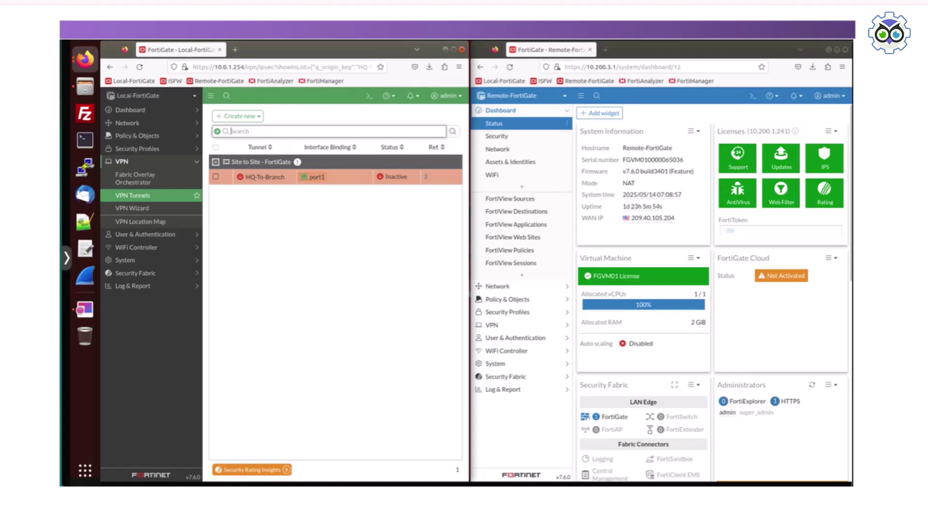
- Return to the Remote FortiGate dashboard and open its VPN Wizard
click(508, 312)
click(512, 315)
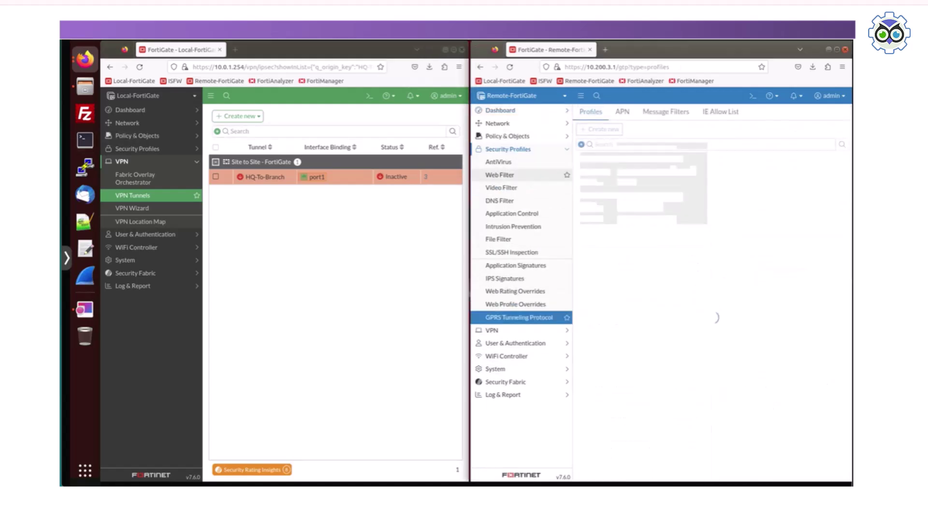
click(507, 110)
click(503, 123)
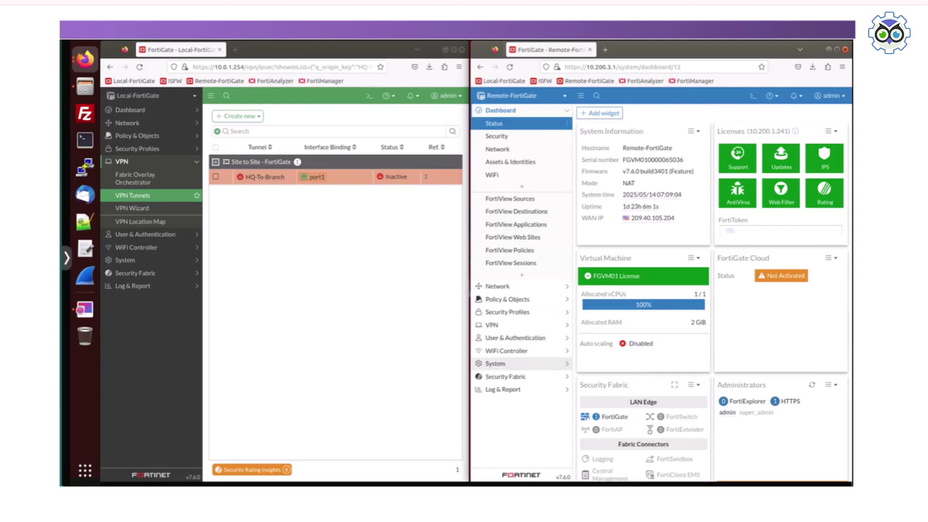
click(491, 324)
click(507, 208)
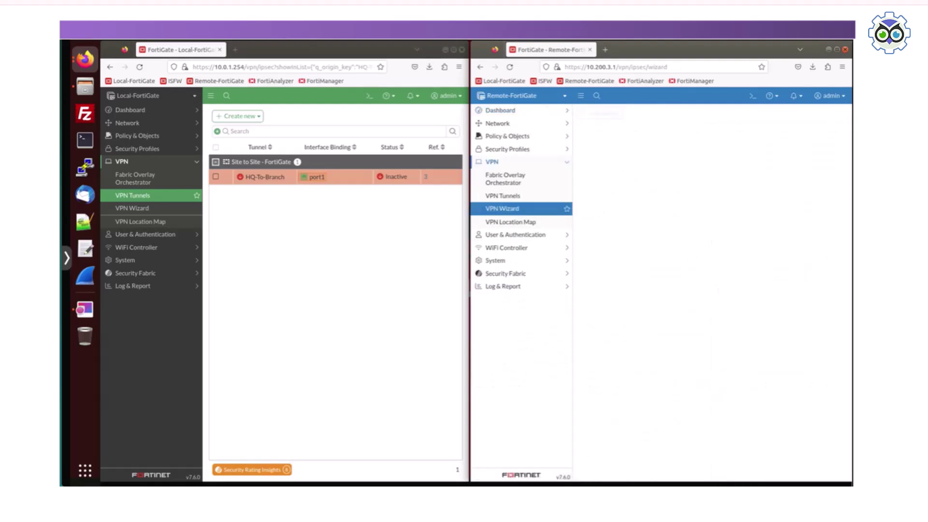
- Name the remote tunnel Branch-To-HQ, targeting 10.200.1.1 with remote subnet 10.0.1.0/24
text(Branch-To-HQ)
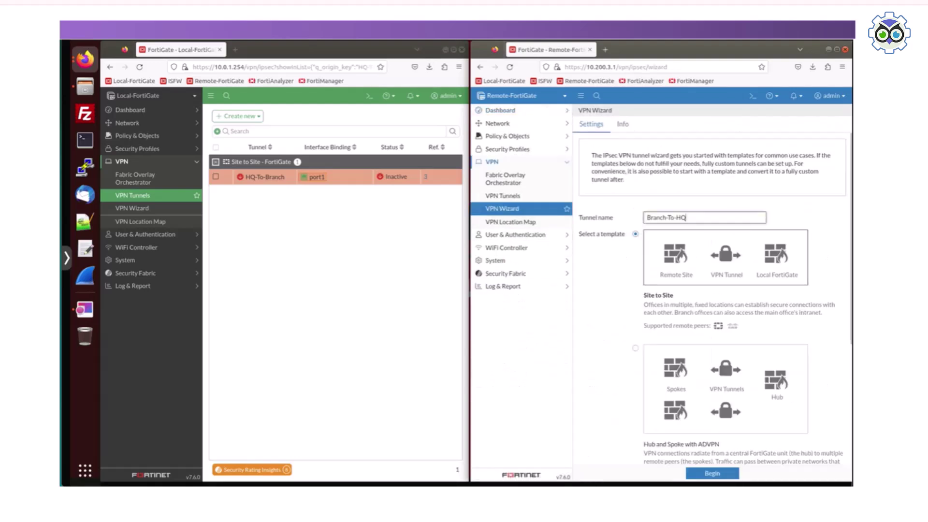
click(713, 473)
text(10.200.1.1)
key(Tab)
text(10.0.1.0/24)
click(684, 473)
- Enter the Branch-To-HQ tunnel's pre-shared key
click(712, 266)
text(••••••••)
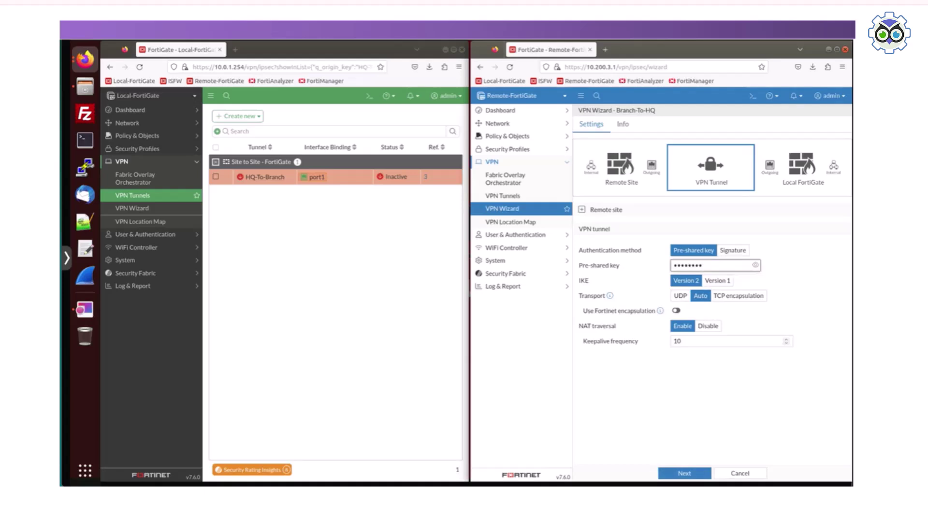
click(685, 474)
- Bind the tunnel to outgoing port4 and local port6, then create it
click(795, 267)
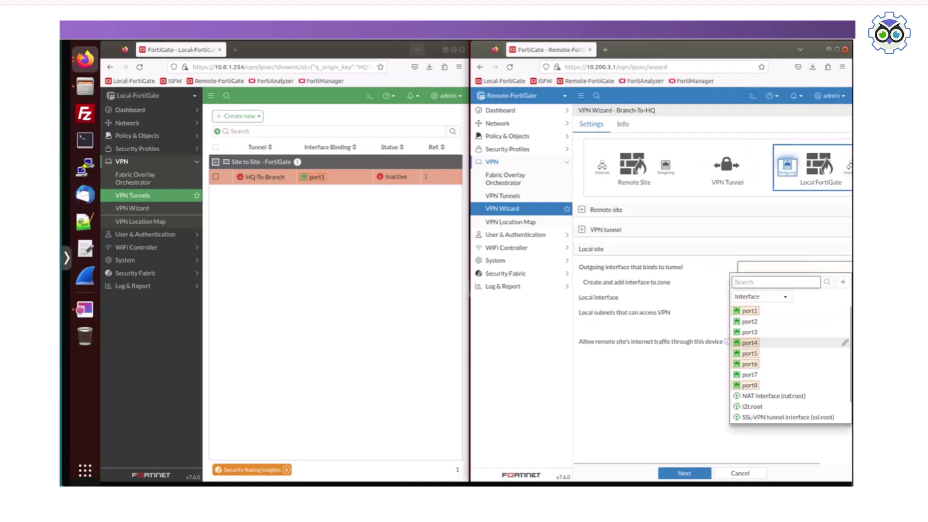
click(750, 342)
click(794, 297)
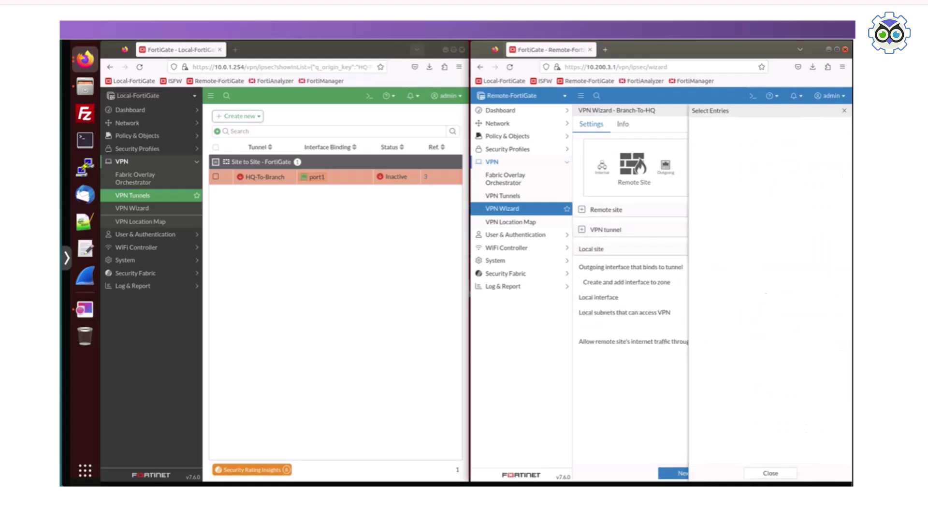
click(719, 207)
click(770, 473)
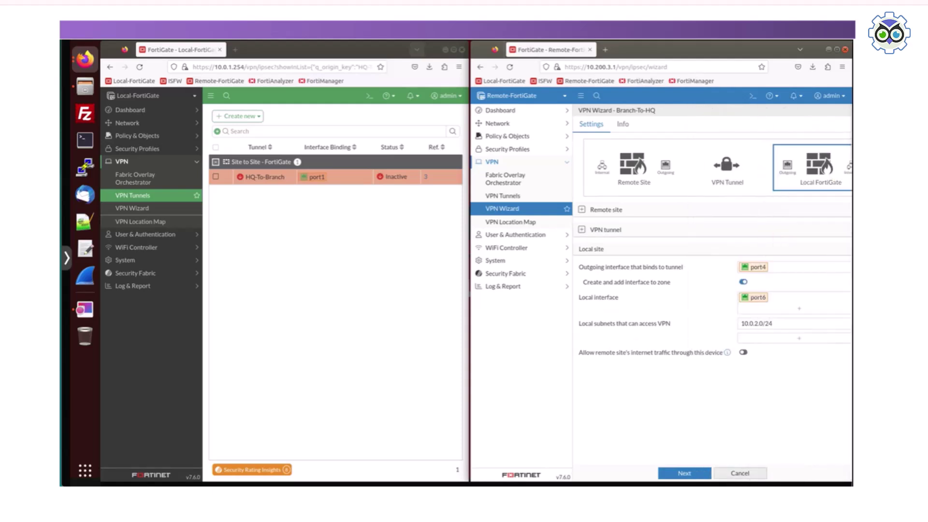
click(684, 473)
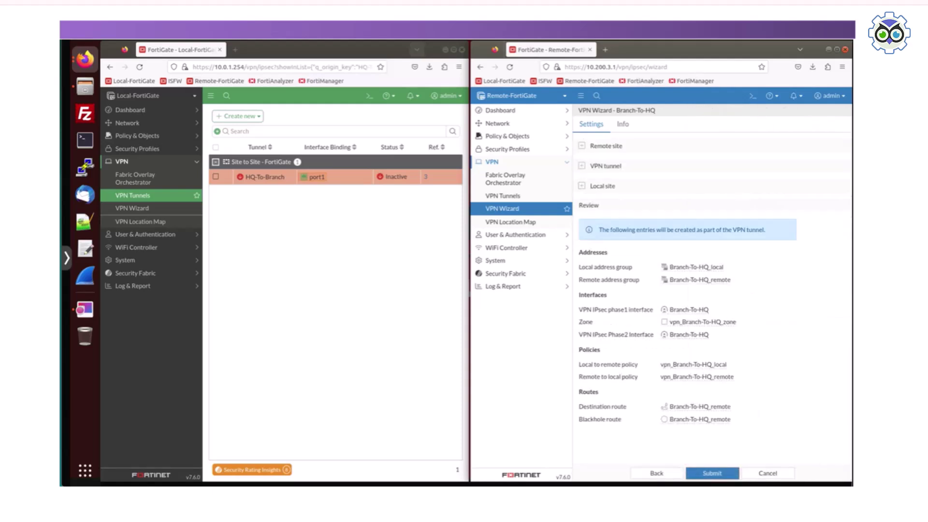
click(712, 473)
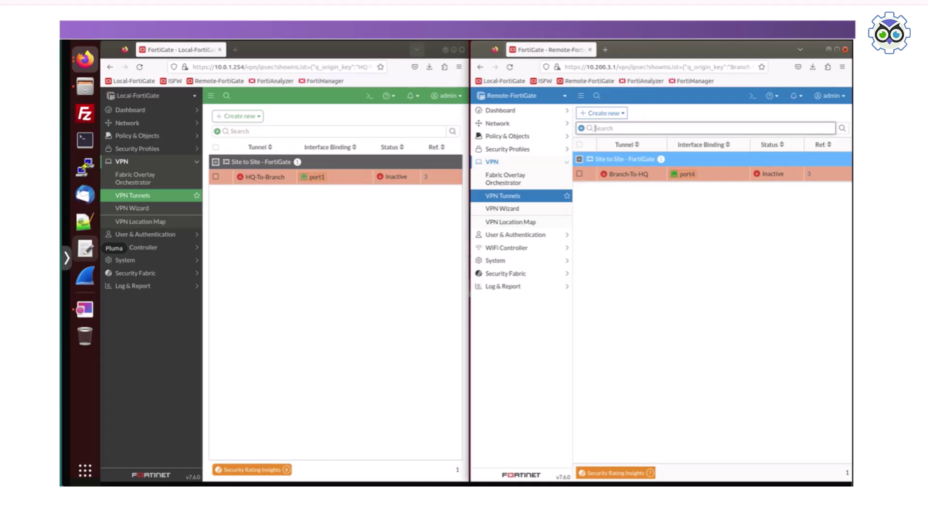
- Review the Local unit's interfaces and static routes
click(127, 123)
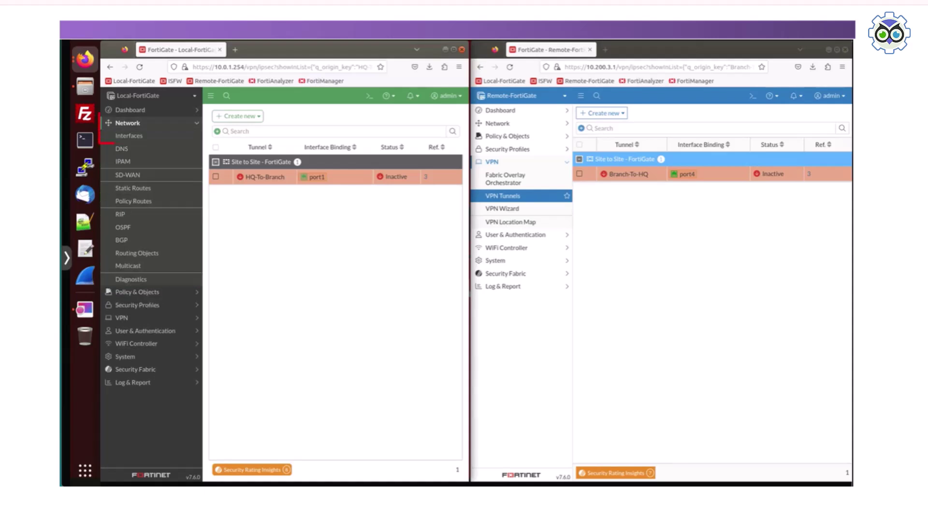
click(129, 135)
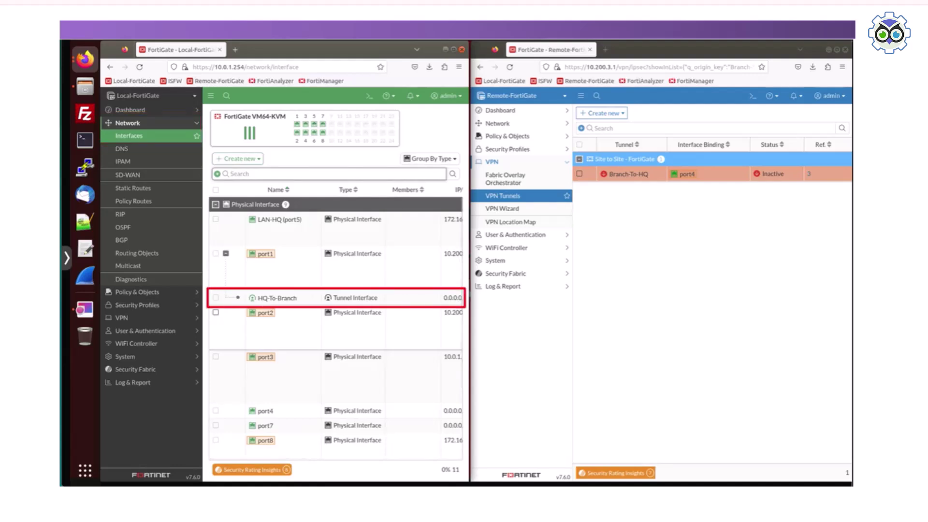
click(133, 187)
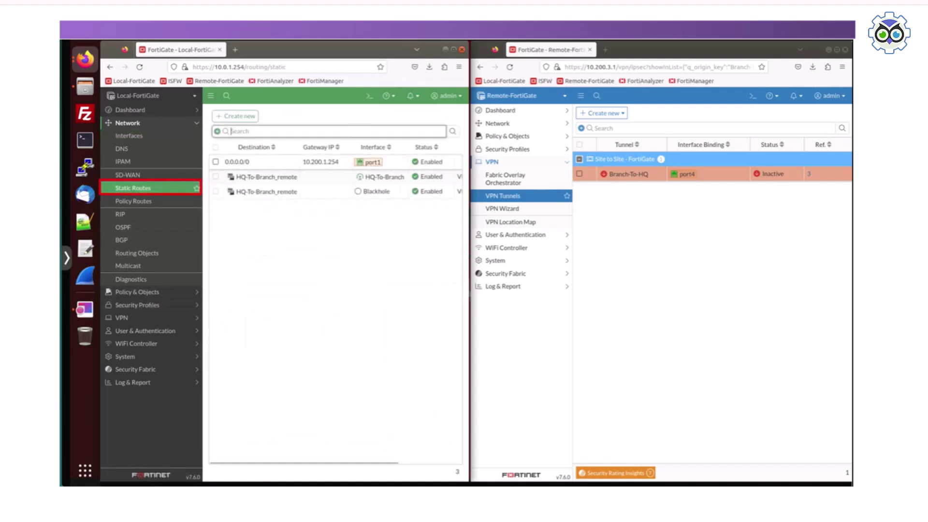
- Add a Distance column to the static routes table, then view the firewall policies
scroll(336, 184, right, 3)
scroll(336, 184, left, 3)
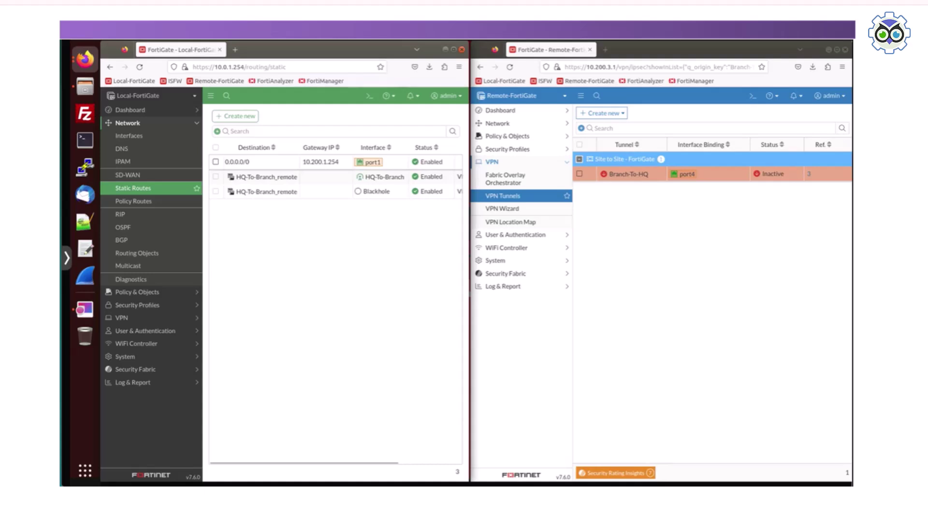
mouse_move(229, 147)
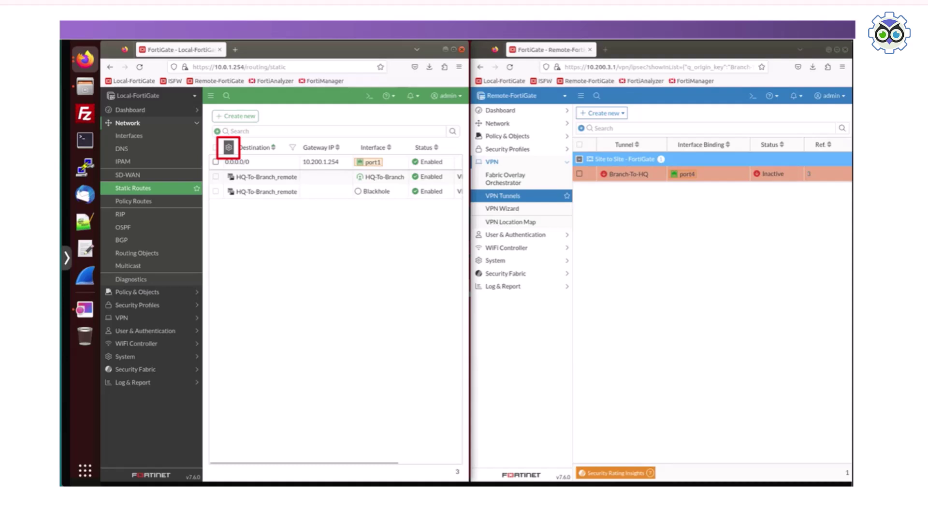
click(228, 147)
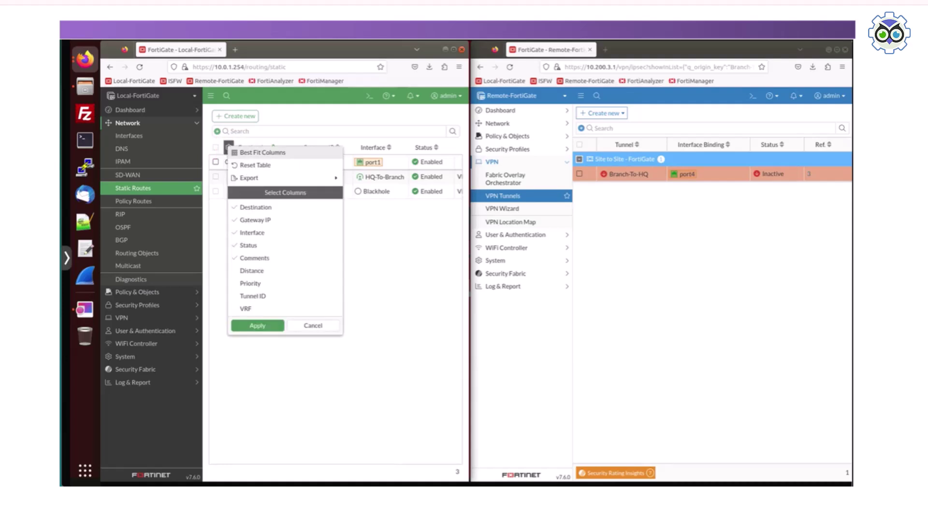
click(252, 271)
click(257, 325)
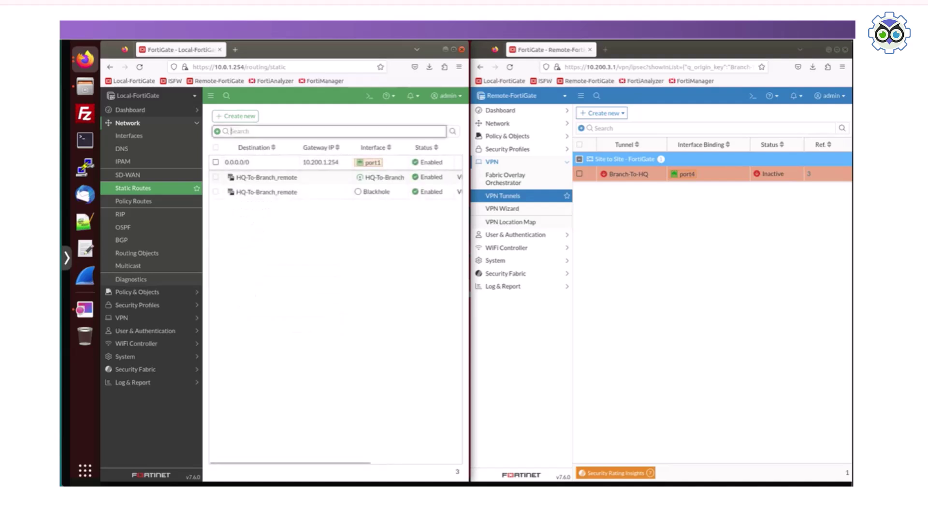
drag(290, 463, 382, 463)
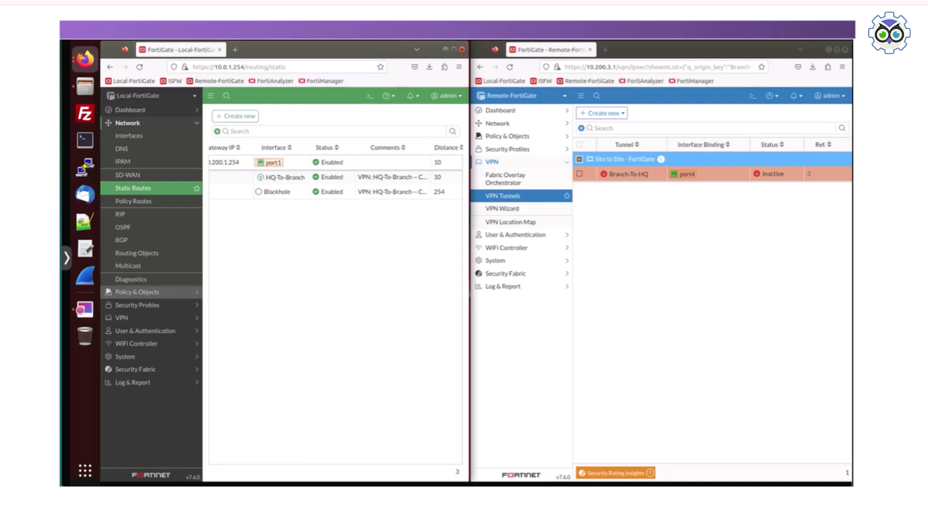
click(136, 291)
click(134, 149)
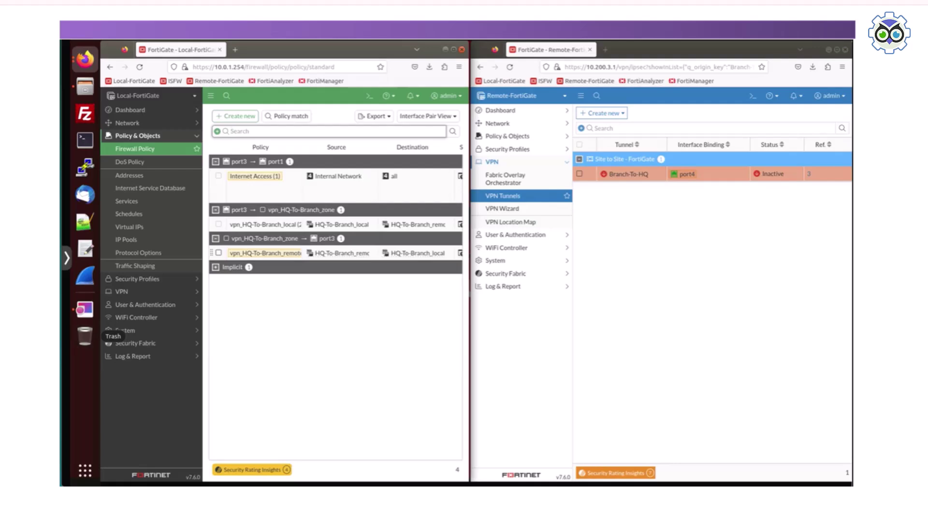
- Expand the port3 to vpn_HQ-To-Branch_zone group to show both HQ-To-Branch policies
mouse_move(252, 457)
mouse_down()
mouse_move(415, 458)
mouse_move(252, 458)
mouse_up()
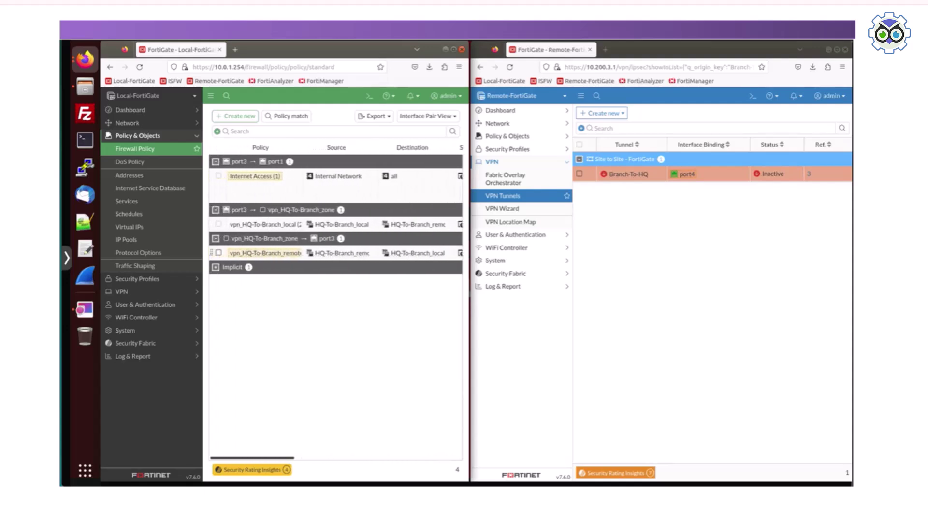
- Filter the address objects by 'hq', then launch a terminal from the dock
click(129, 175)
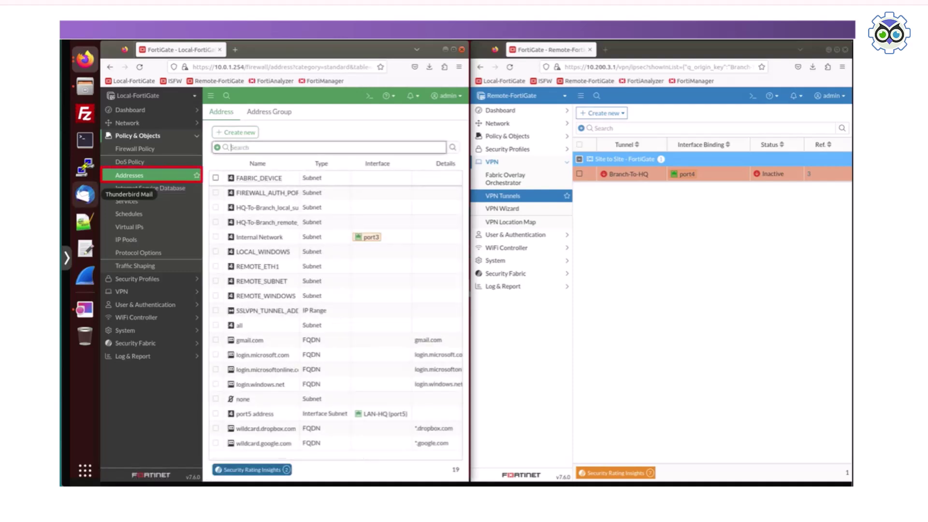
text(hq)
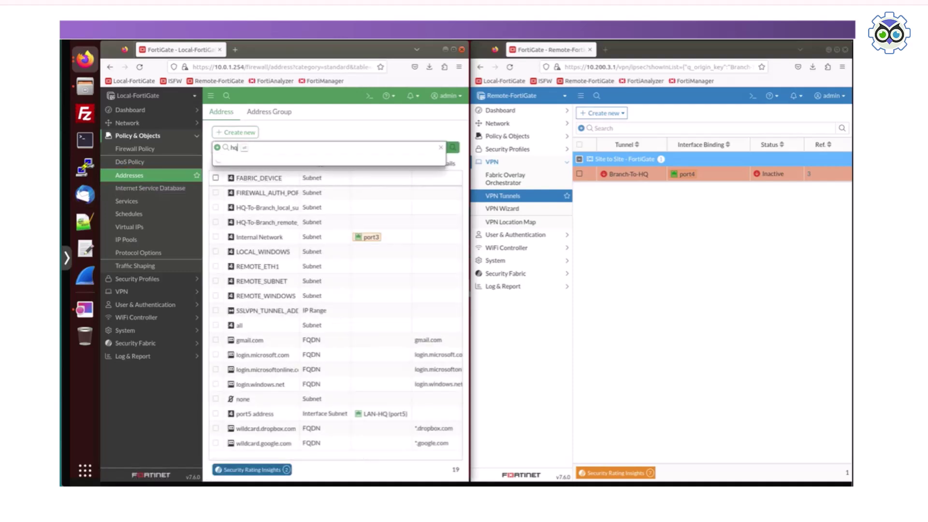
key(Return)
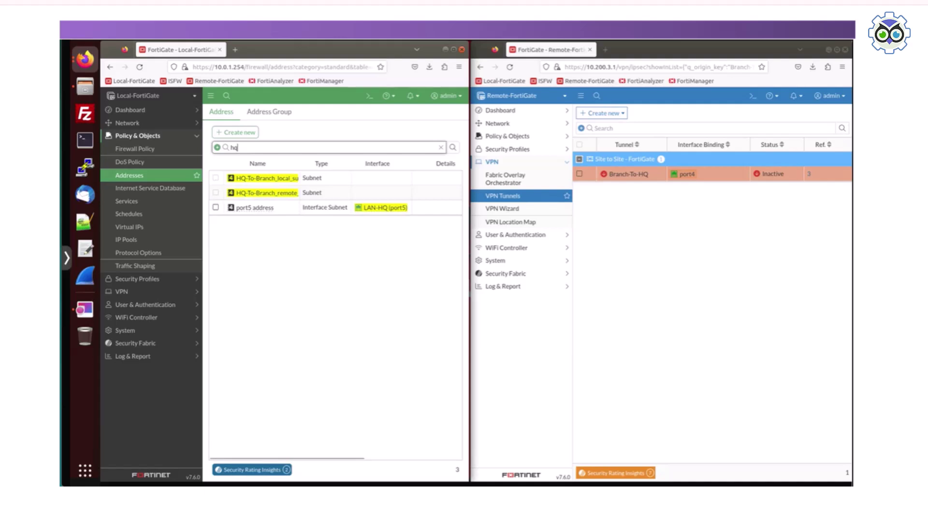
click(85, 140)
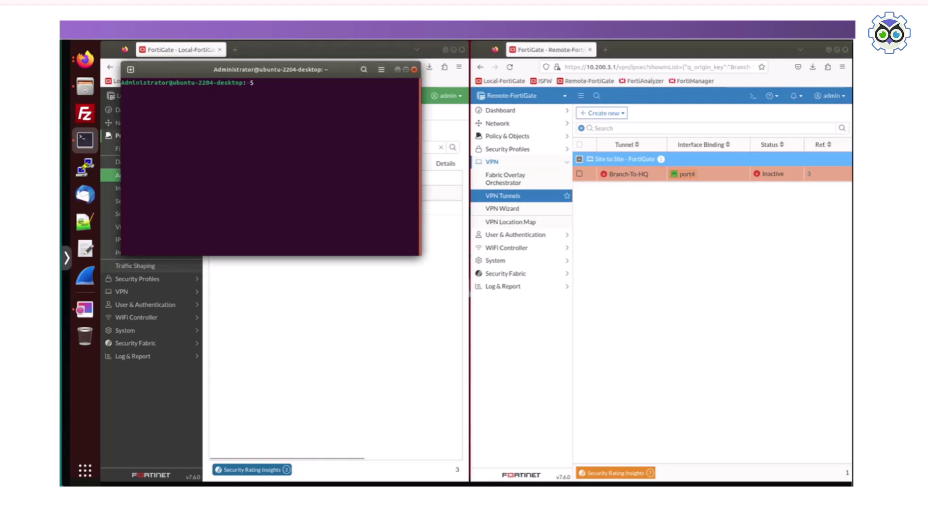
- Ping 10.0.2.10 across the tunnel until replies arrive, then close the terminal
text(ping 10.0.2.10)
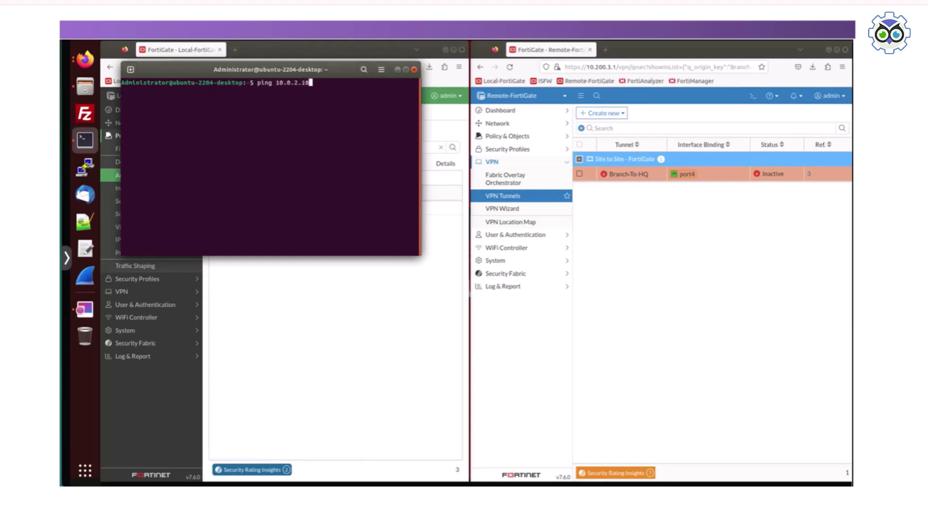
key(Return)
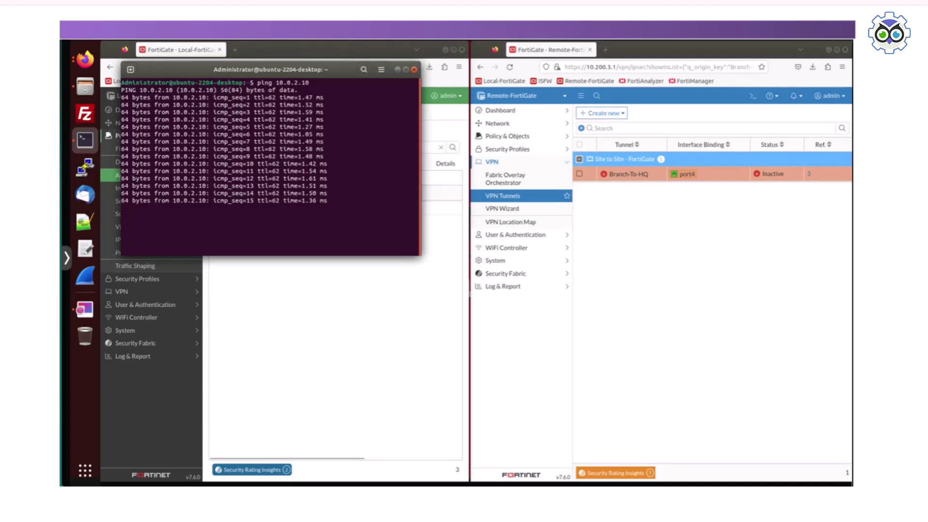
click(85, 59)
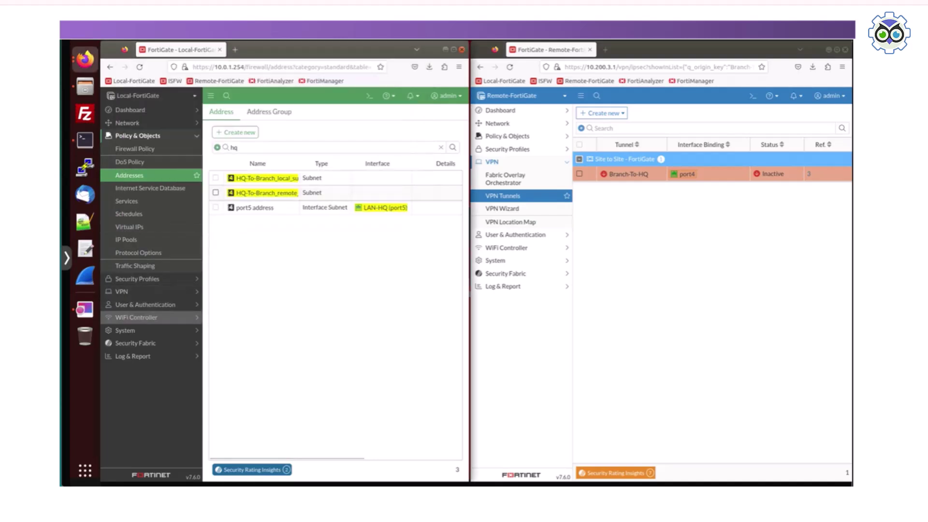
- Confirm HQ-To-Branch shows Up on the Local FortiGate and refresh the remote unit's tunnel list
click(126, 292)
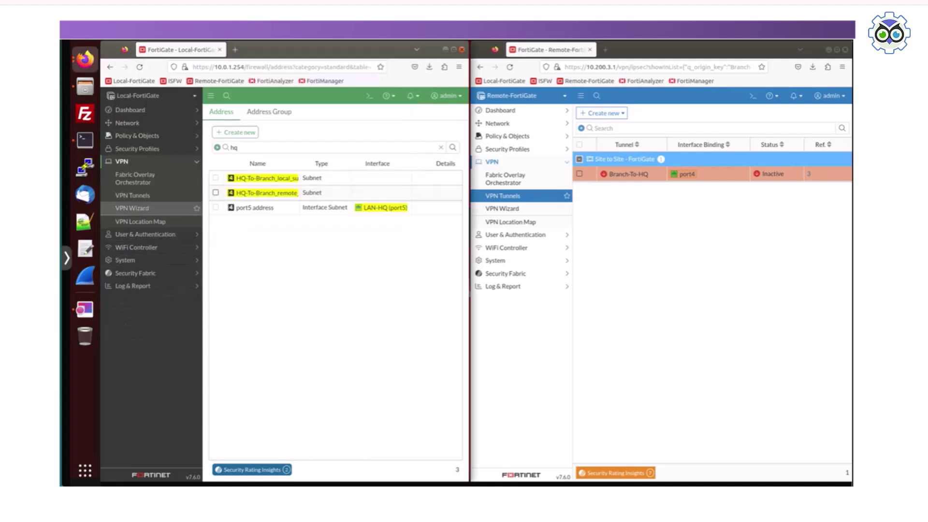
click(132, 195)
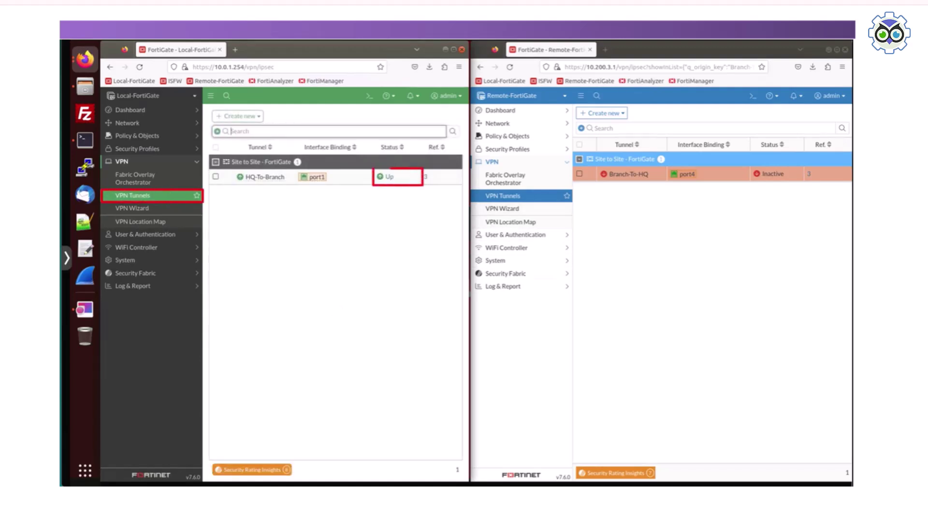
click(503, 196)
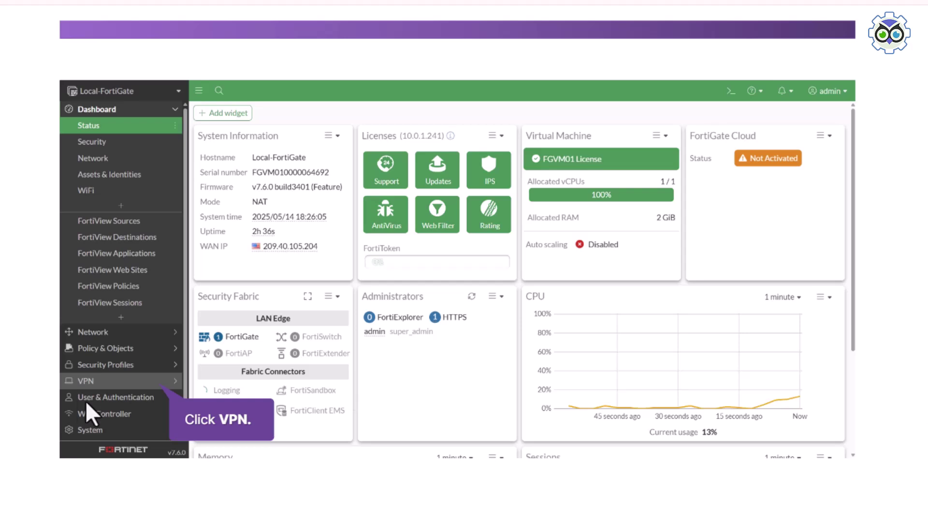
- Start the VPN Wizard with the Remote Access template and tunnel name RemoteVPN
click(100, 379)
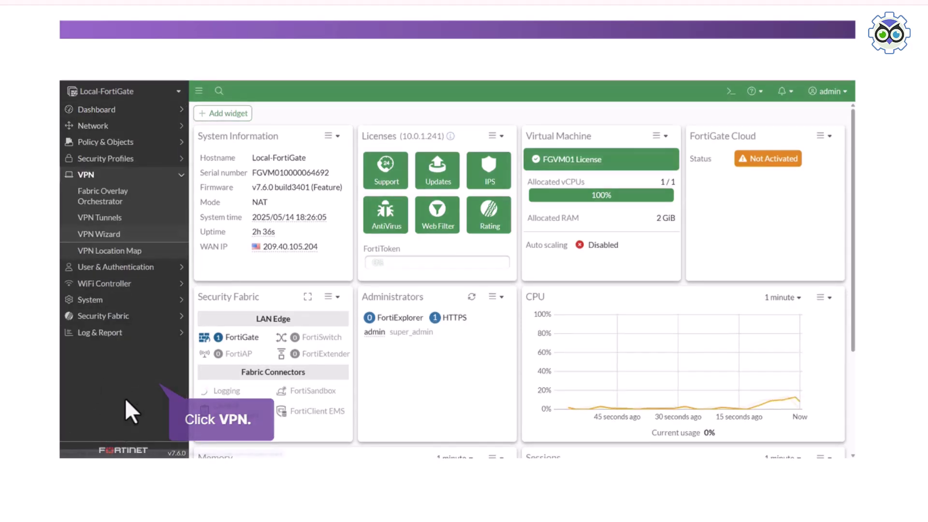
click(131, 233)
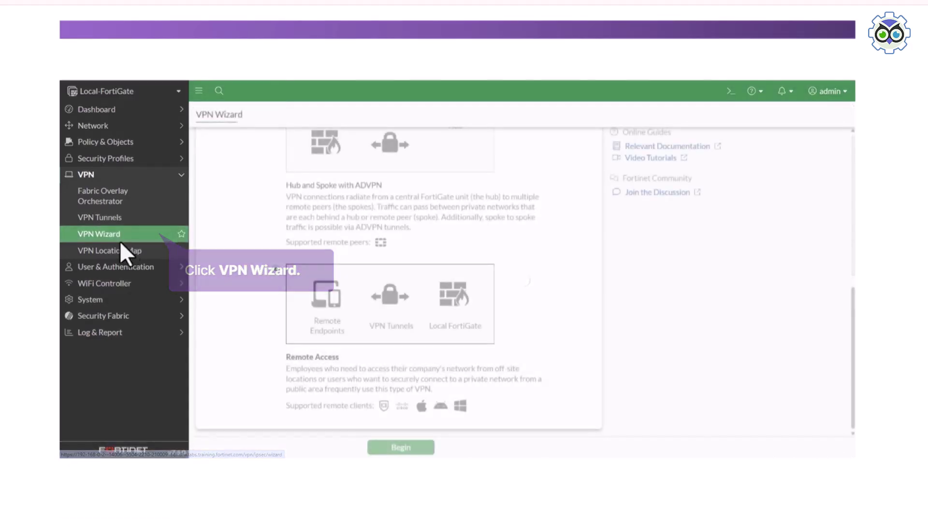
click(303, 356)
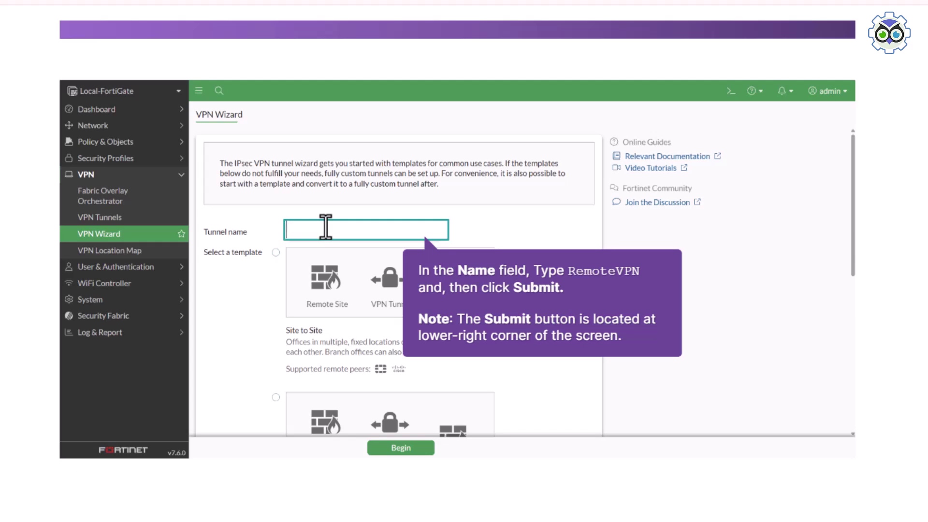
text(RemoteVPN)
click(406, 448)
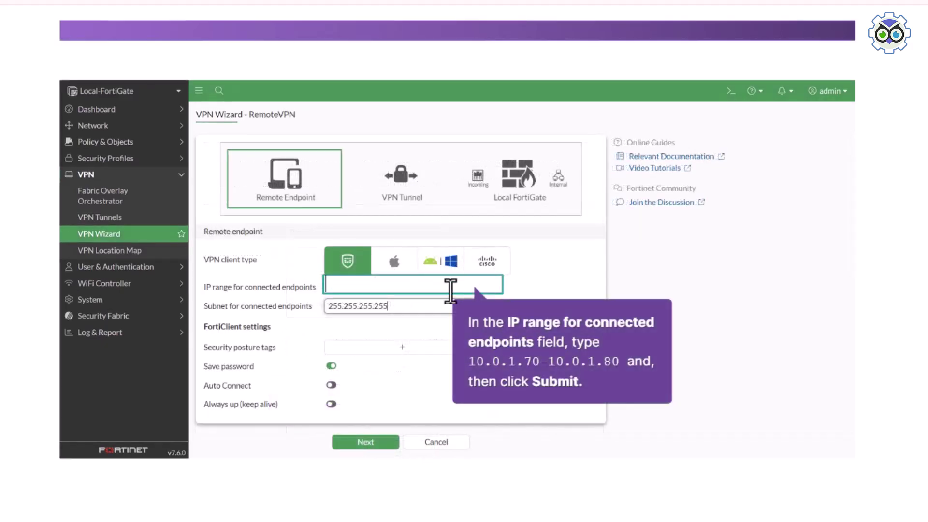
- Give RemoteVPN clients the range 10.0.1.70-10.0.1.80 with subnet mask 255.255.255.0
text(10.0.1.70-10.0.1.80)
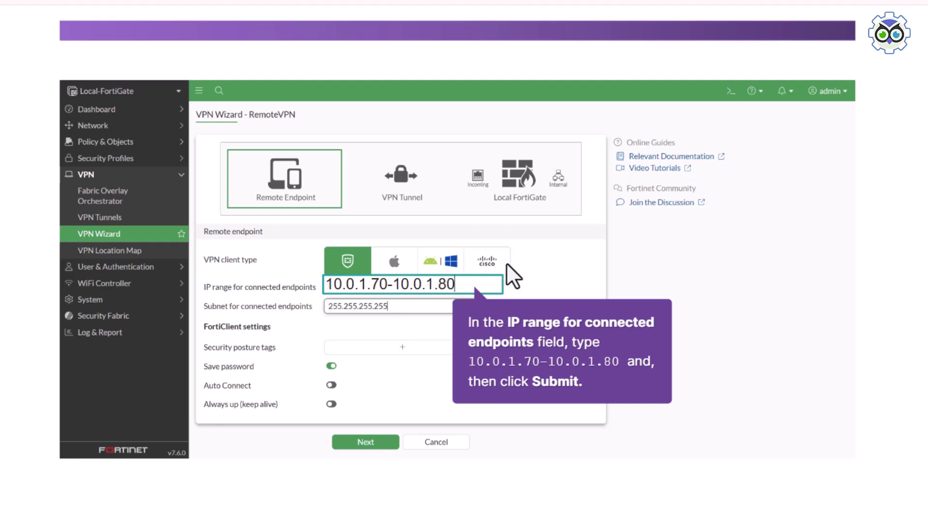
click(520, 264)
scroll(489, 344, up, 2)
scroll(417, 390, down, 2)
text(255.255.255.0)
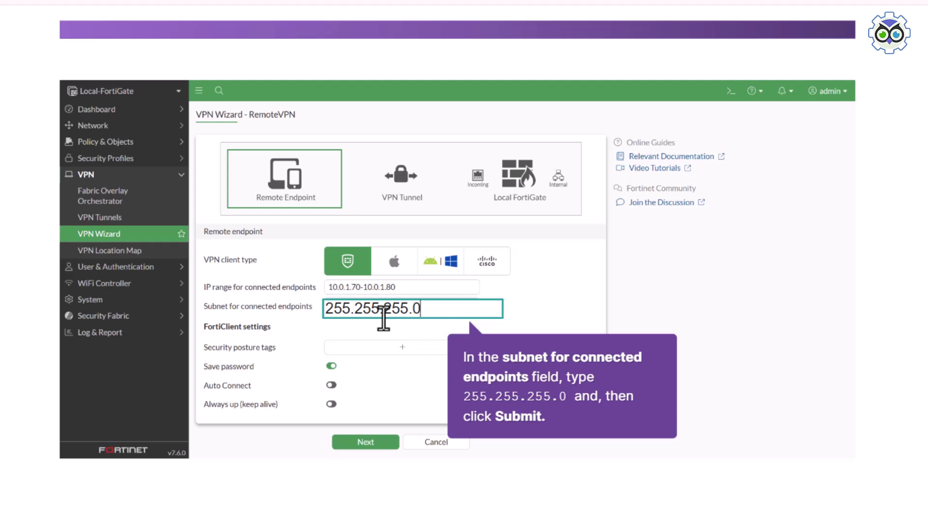
click(366, 438)
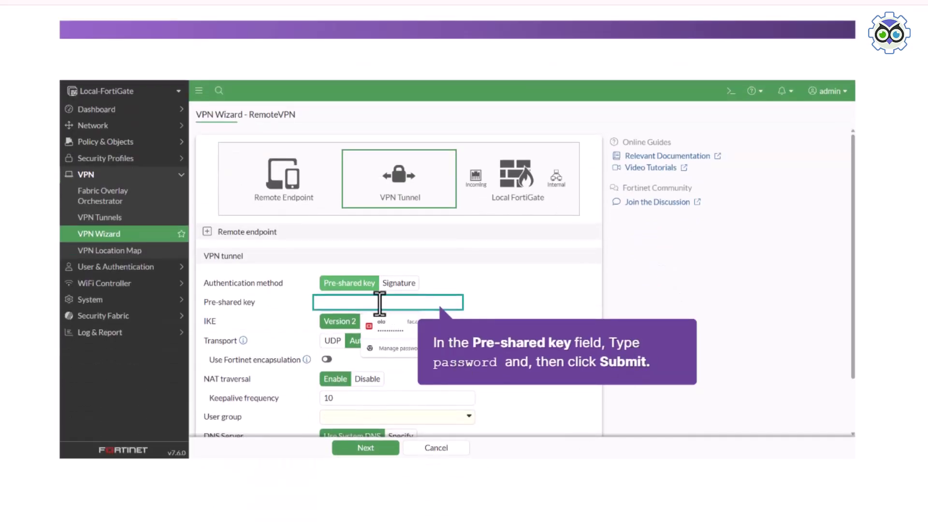
- Enter the pre-shared key and select the Sales user group for RemoteVPN
text(password)
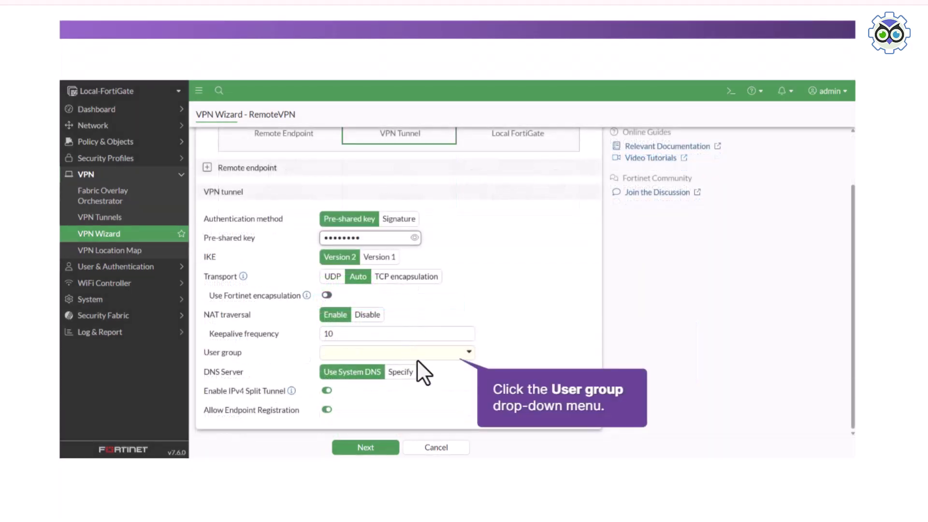
click(421, 352)
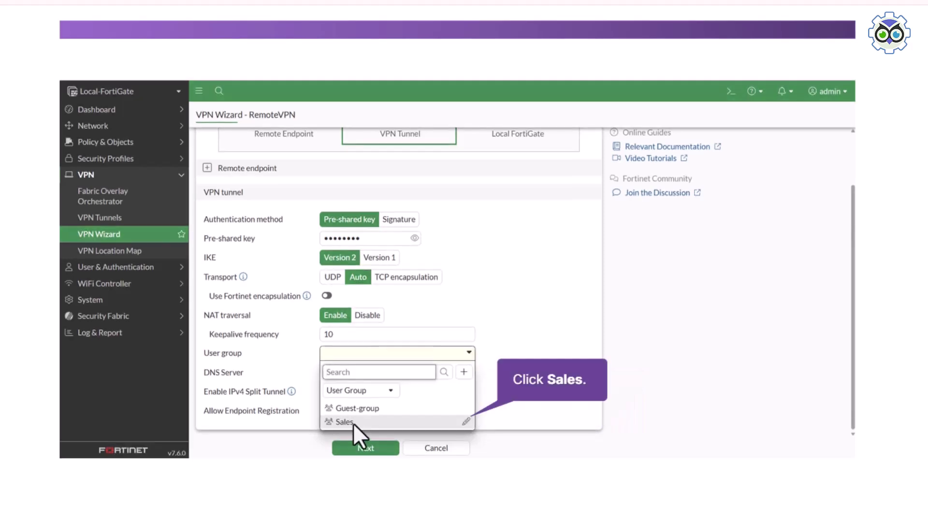
click(352, 423)
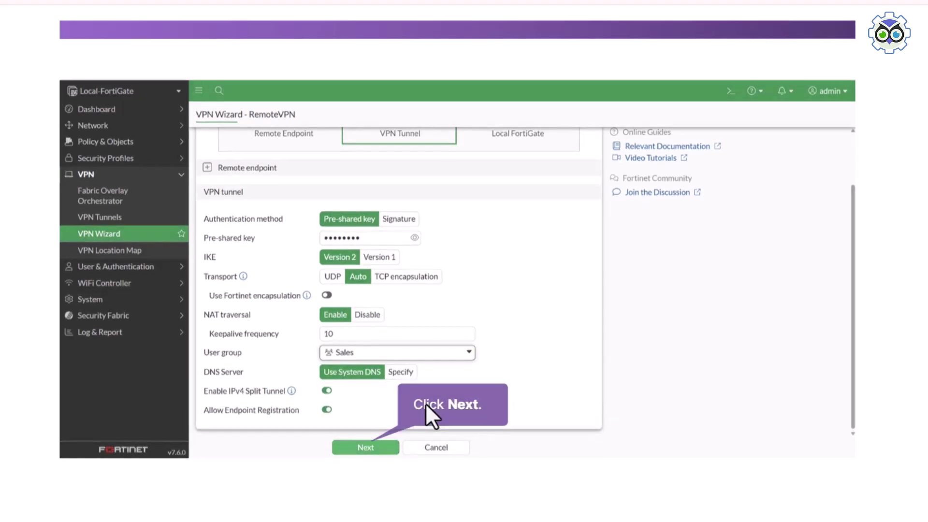
click(379, 449)
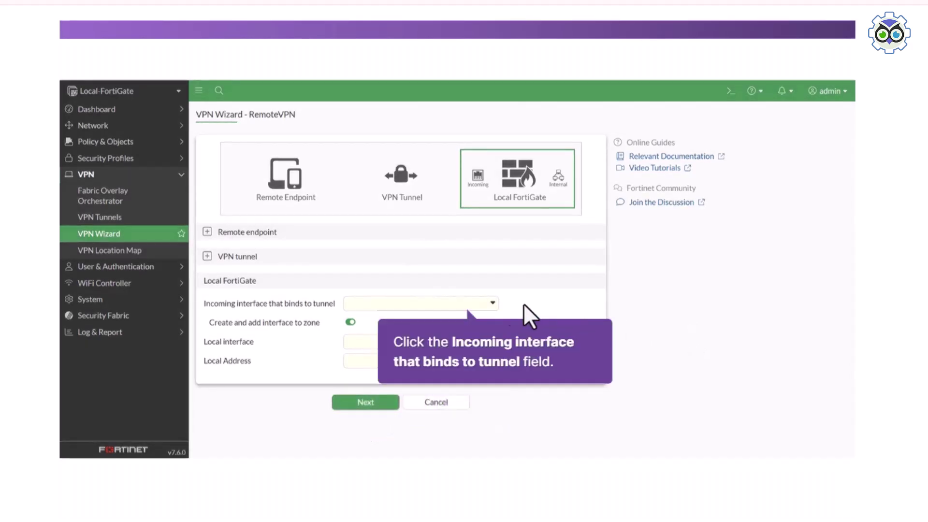
- Set the incoming interface to port1 and add port3 as the local interface
click(477, 300)
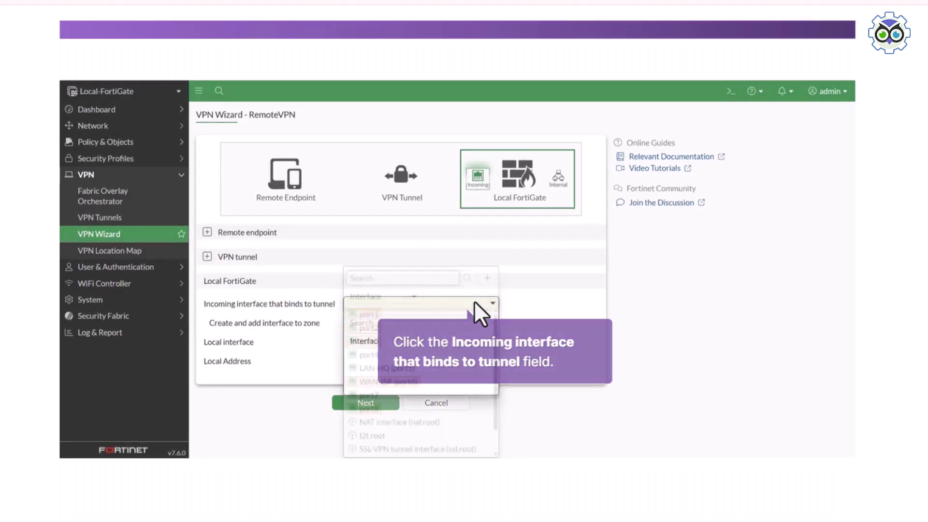
click(371, 314)
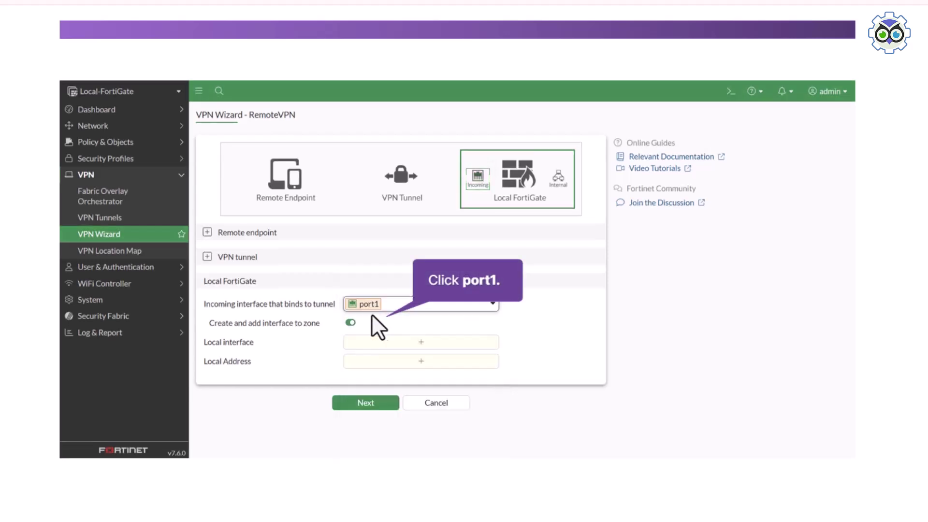
click(394, 344)
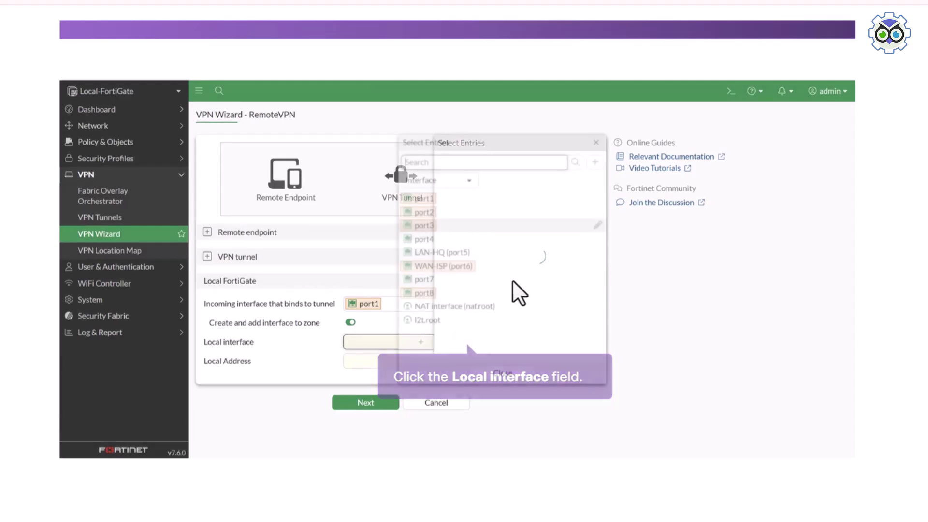
click(503, 226)
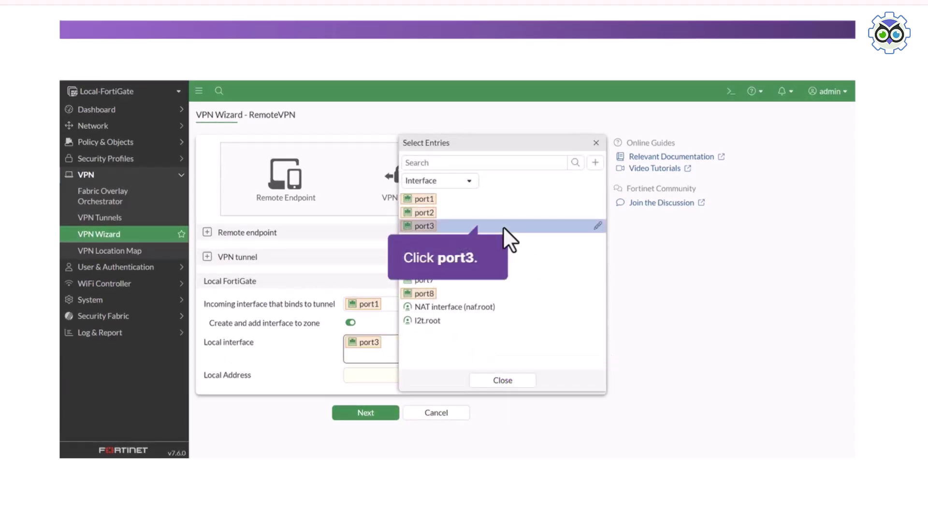
click(511, 385)
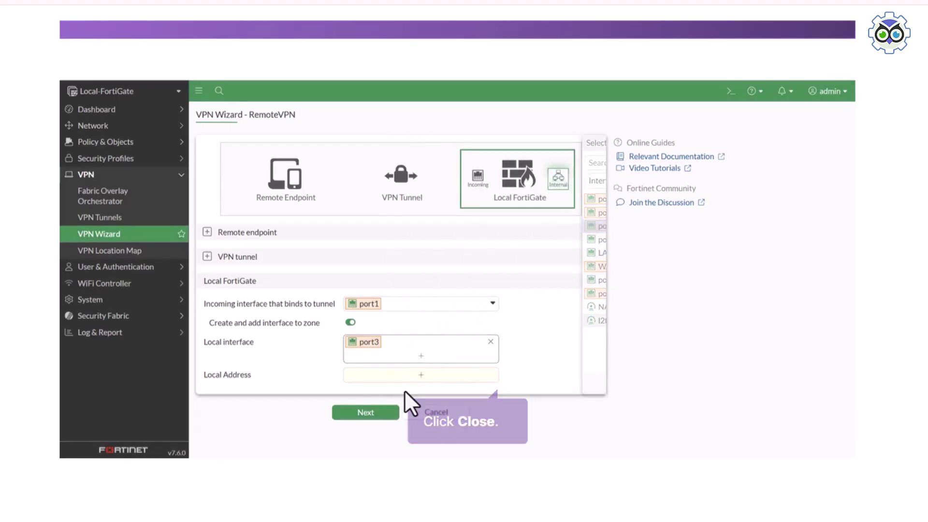
- Add InternalNetwork as the local address and submit the RemoteVPN dial-up tunnel
click(411, 376)
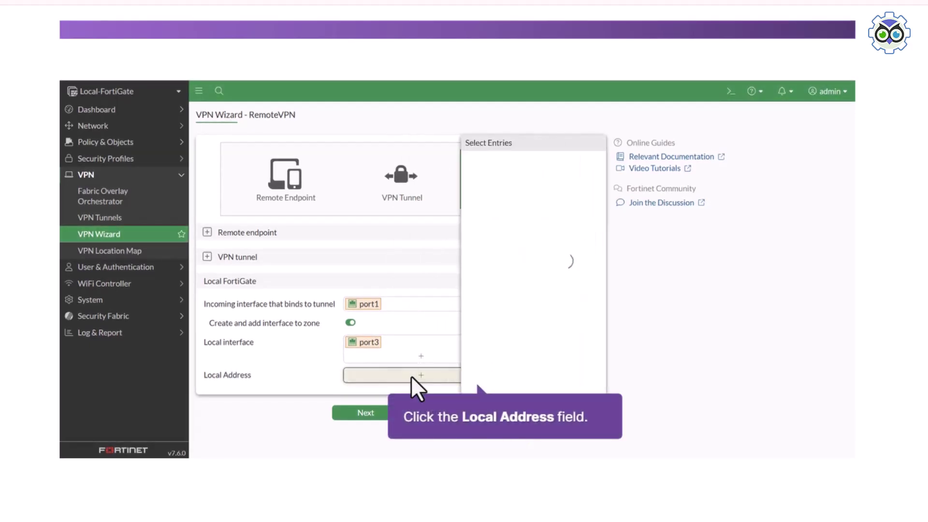
click(440, 325)
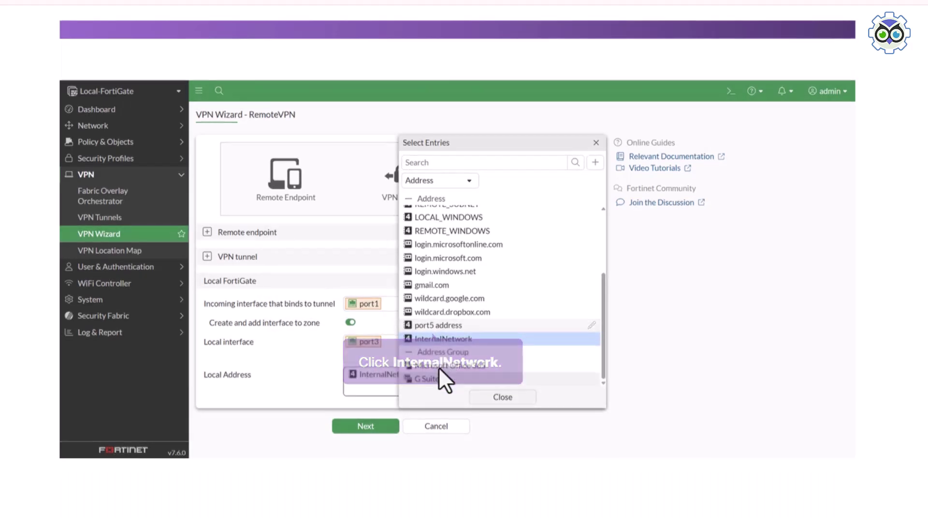
click(503, 397)
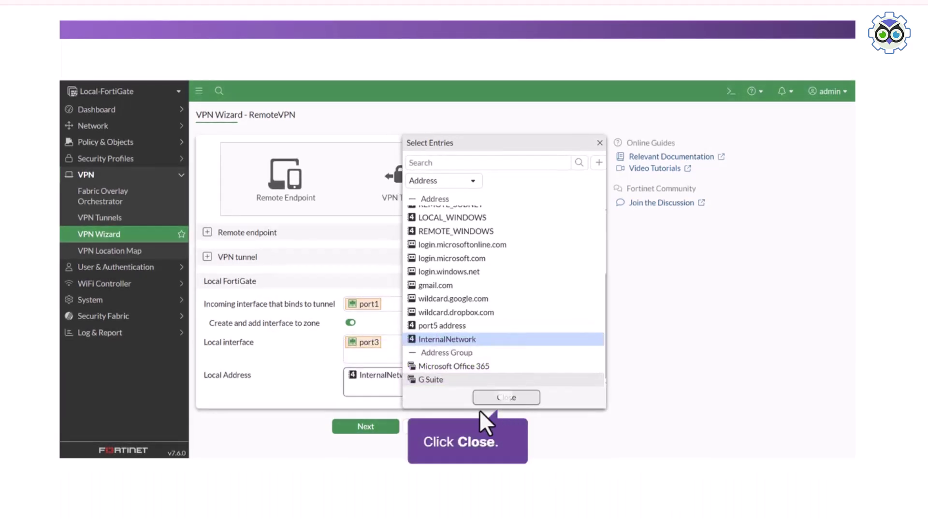
click(364, 428)
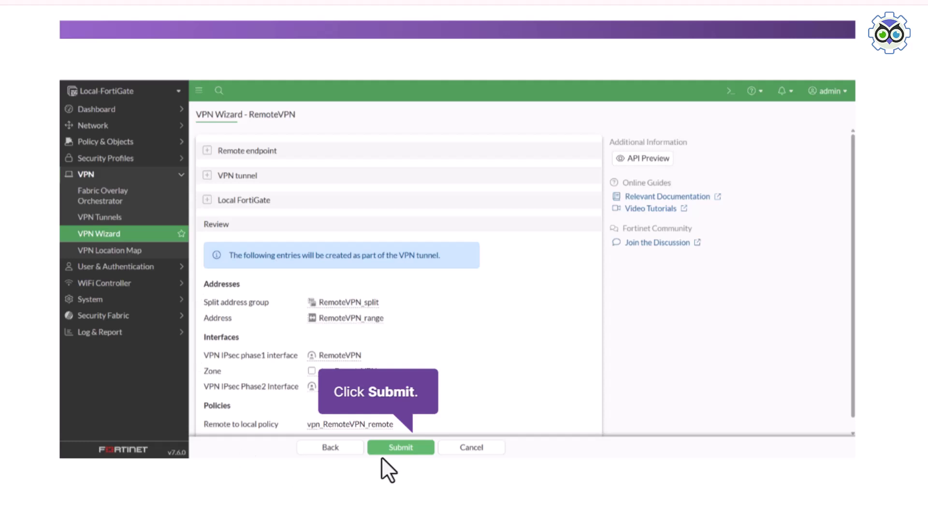
click(388, 448)
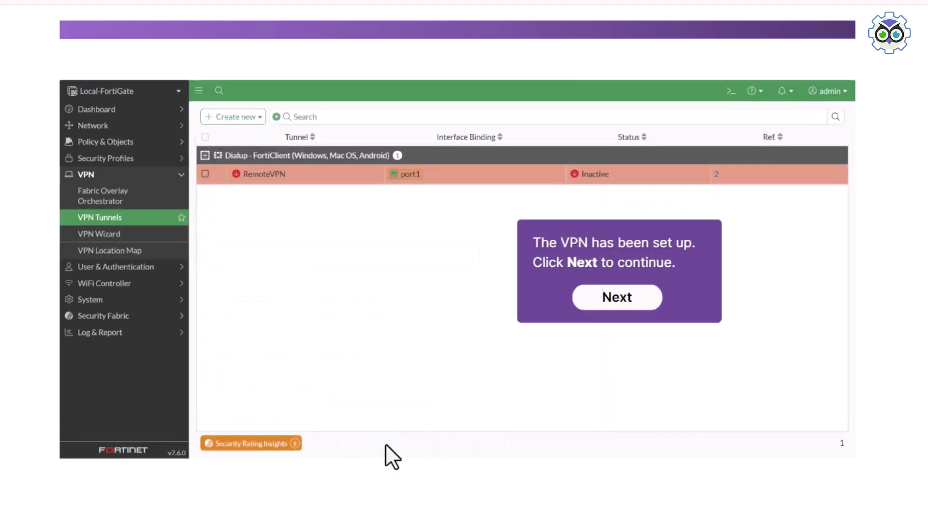
- Find the RemoteVPN interface under port1, then view the vpn_RemoteVPN_remote firewall policy
click(638, 305)
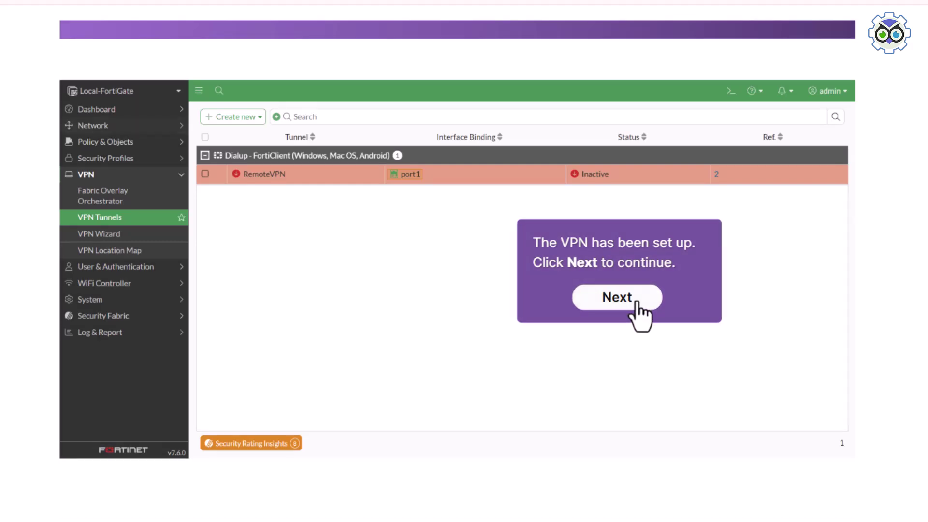
click(85, 125)
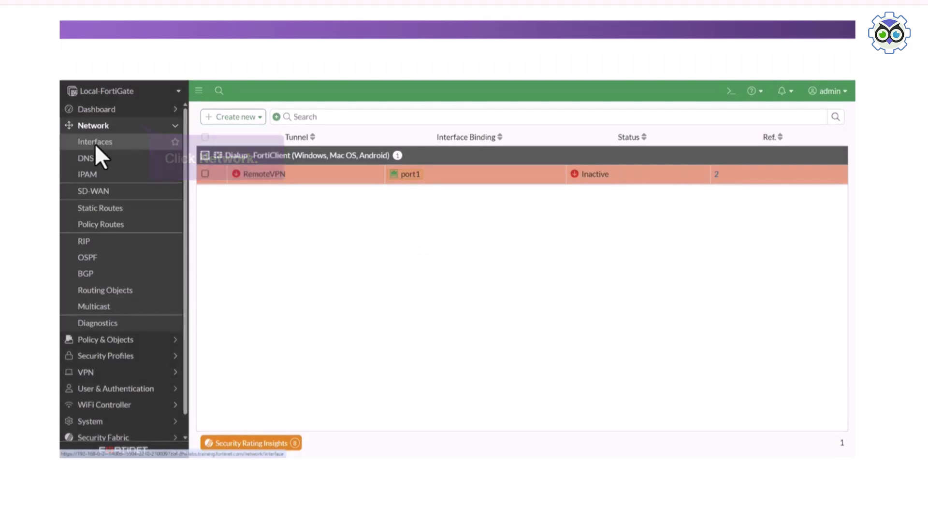
click(95, 144)
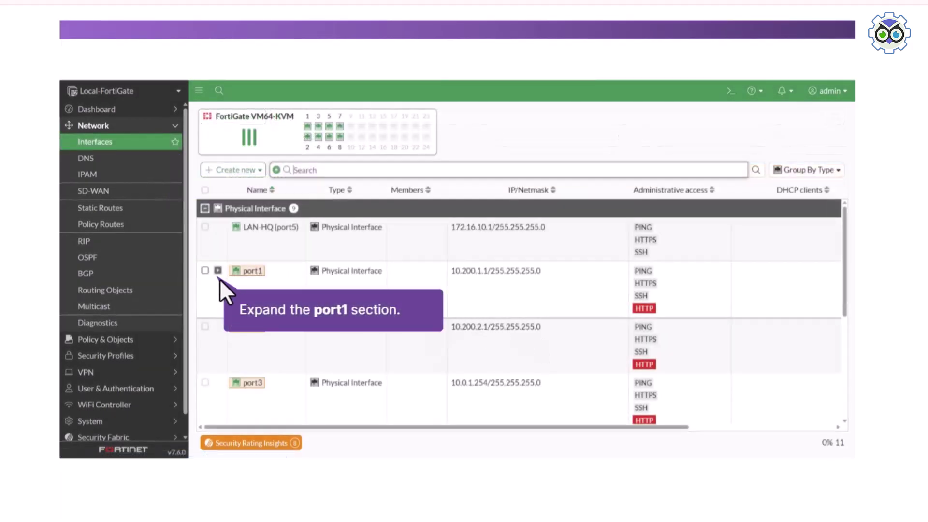
click(218, 270)
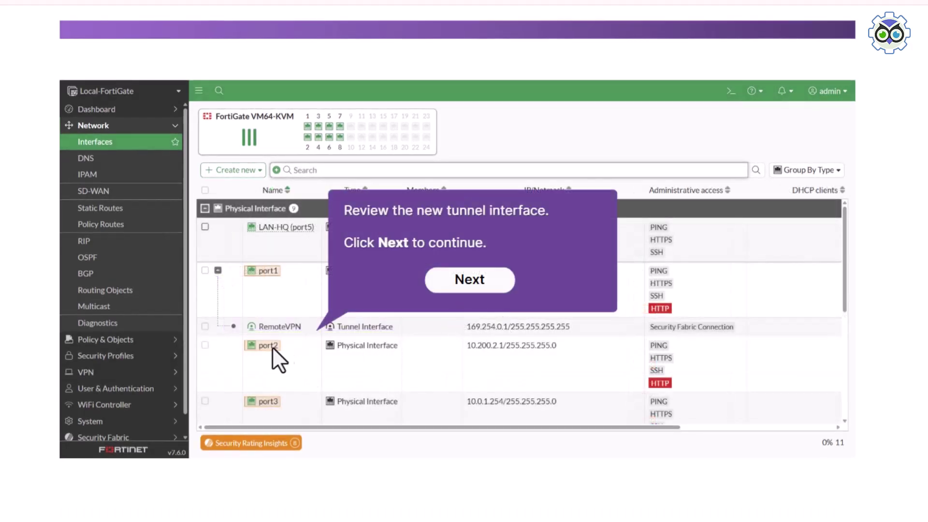
click(498, 285)
click(98, 340)
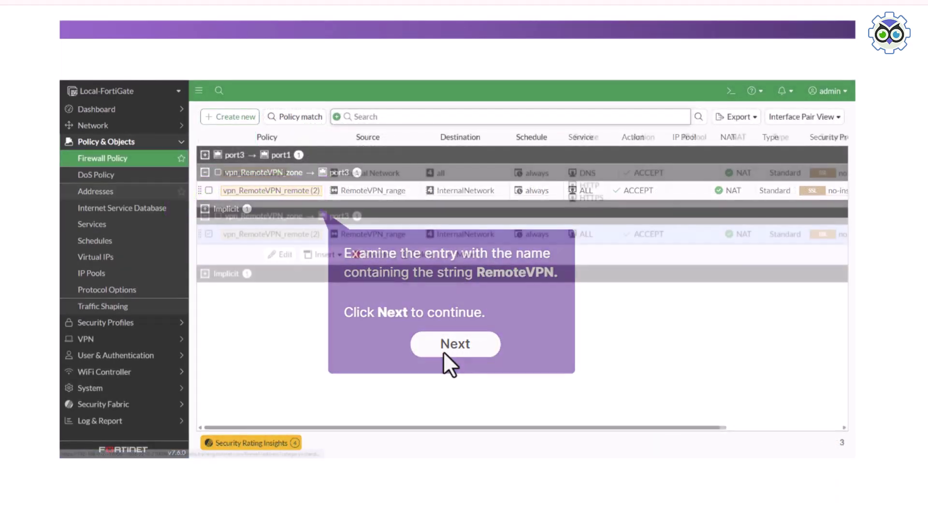
- Search the address objects for RemoteVPN to find the 10.0.1.70-10.0.1.80 range, then finish Task 1
click(442, 352)
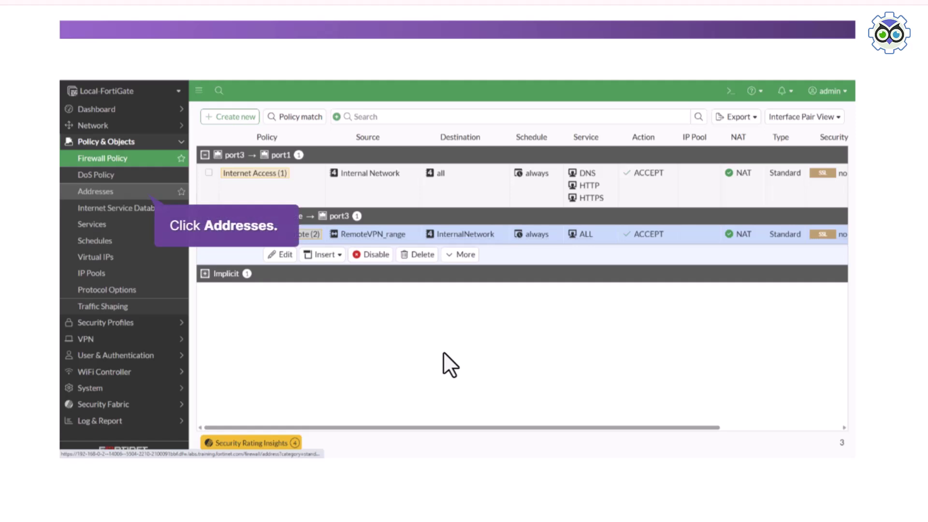
click(123, 193)
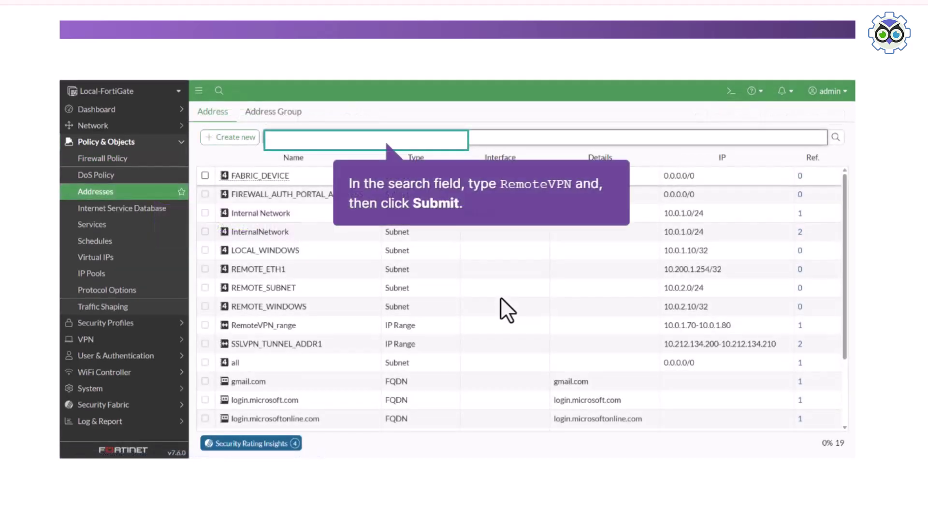
text(RemoteVPN)
key(Return)
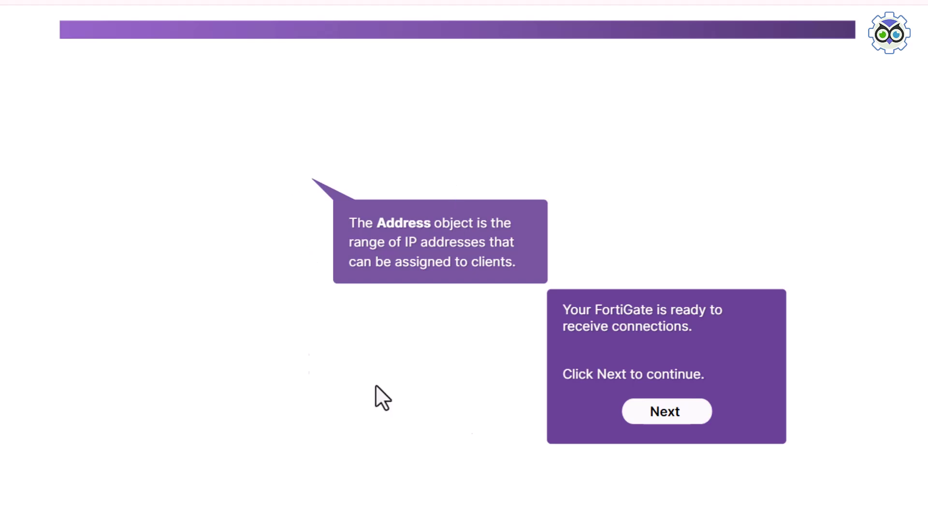
click(666, 410)
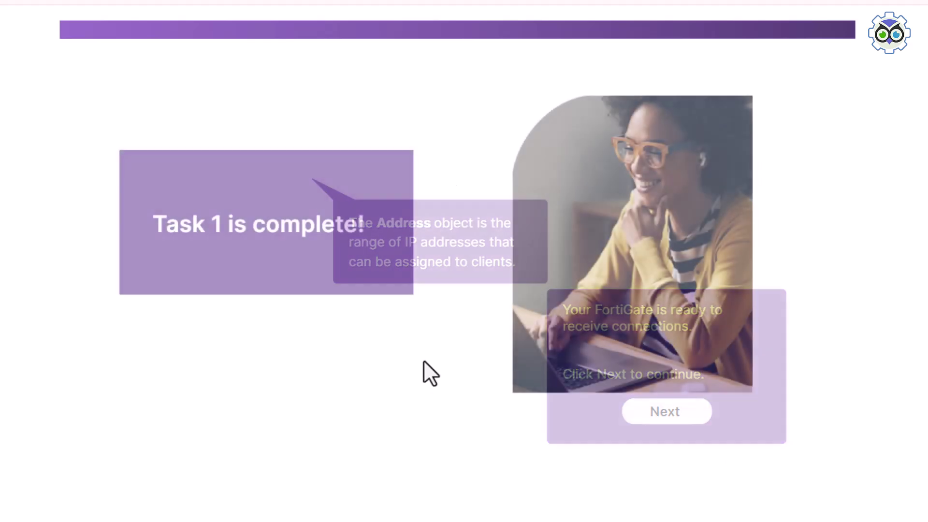